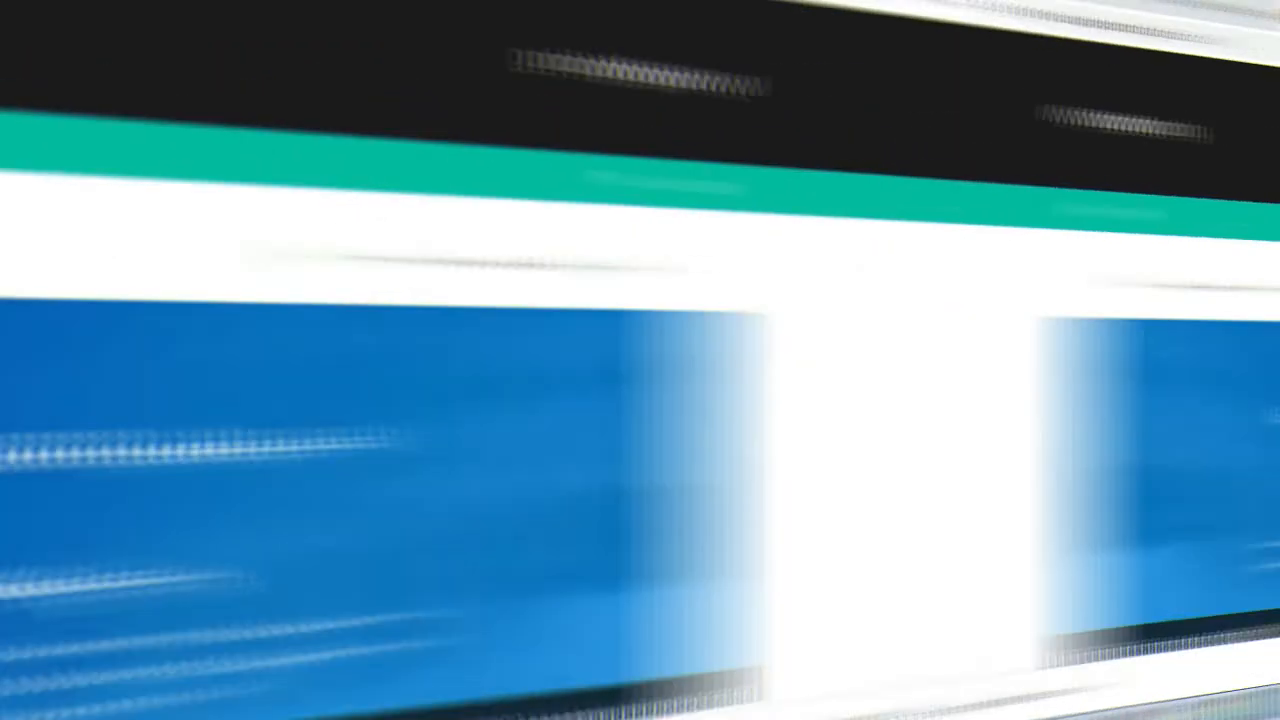
# - Examine the sidebar widgets and search box on the live blog page
pyautogui.scroll(-10, 3, 380)
pyautogui.scroll(-3, 3, 420)
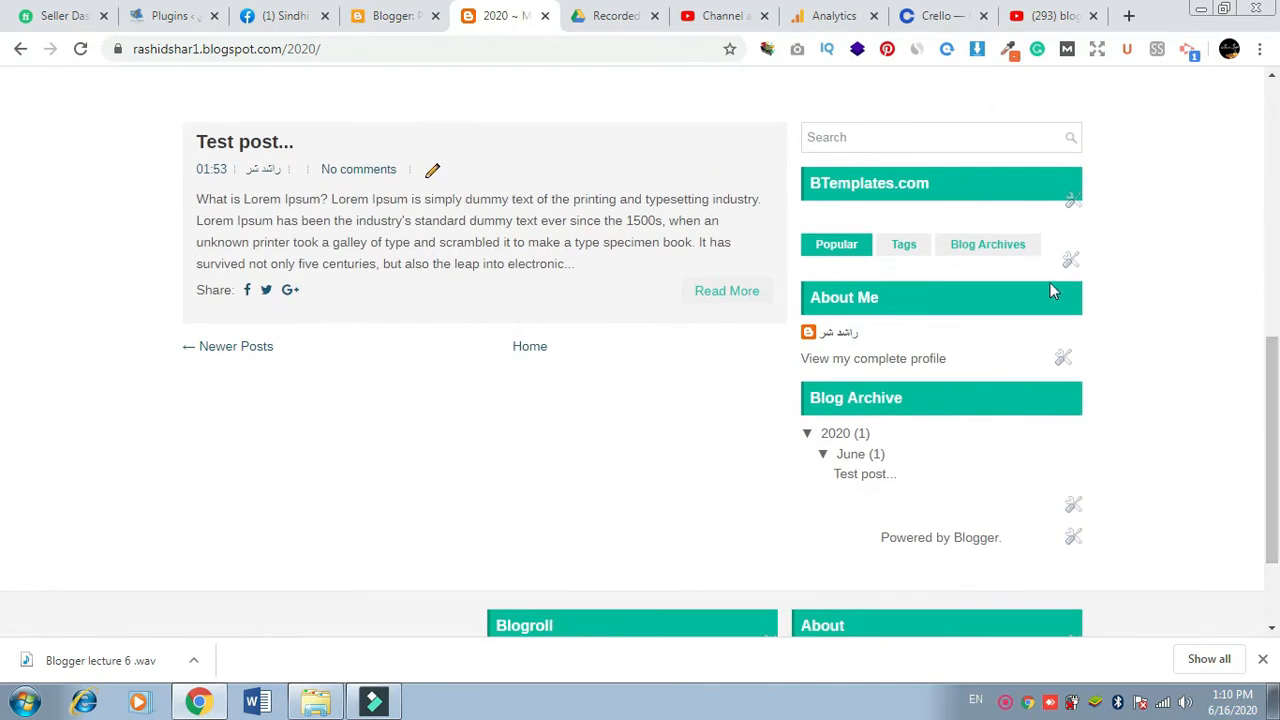
pyautogui.click(964, 132)
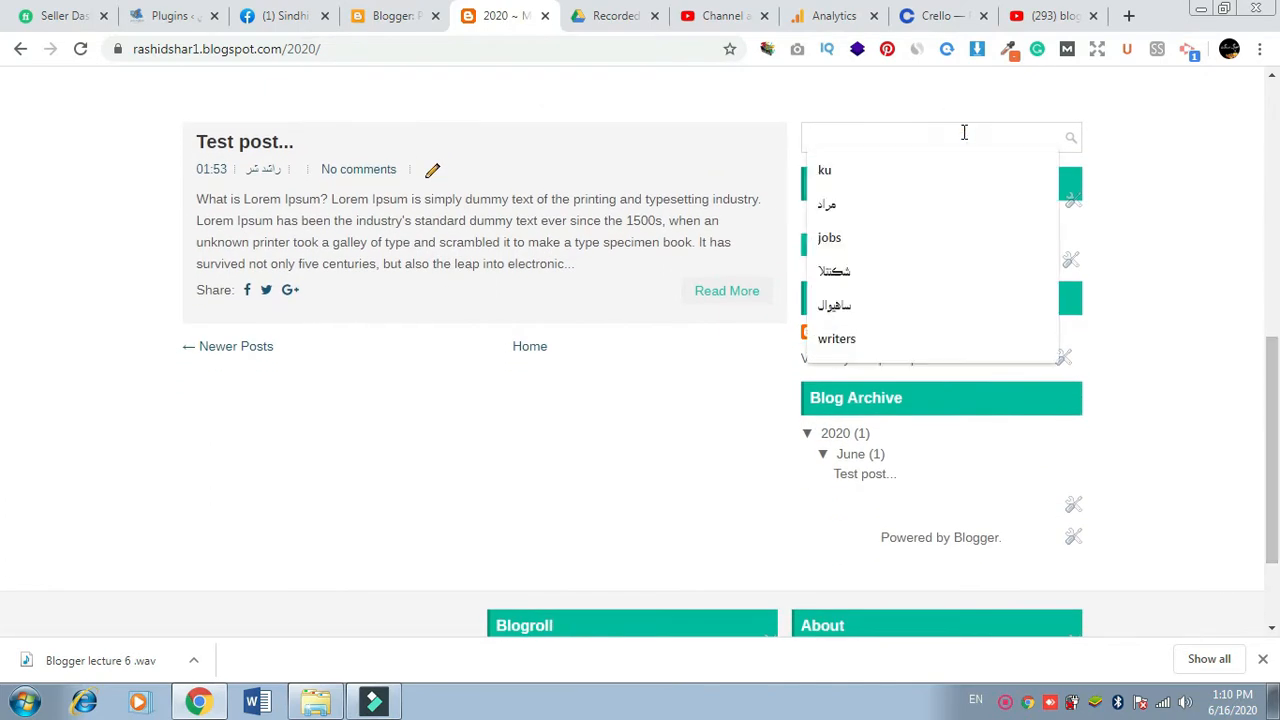
pyautogui.click(1117, 140)
pyautogui.scroll(-2, 1120, 142)
pyautogui.scroll(2, 1120, 142)
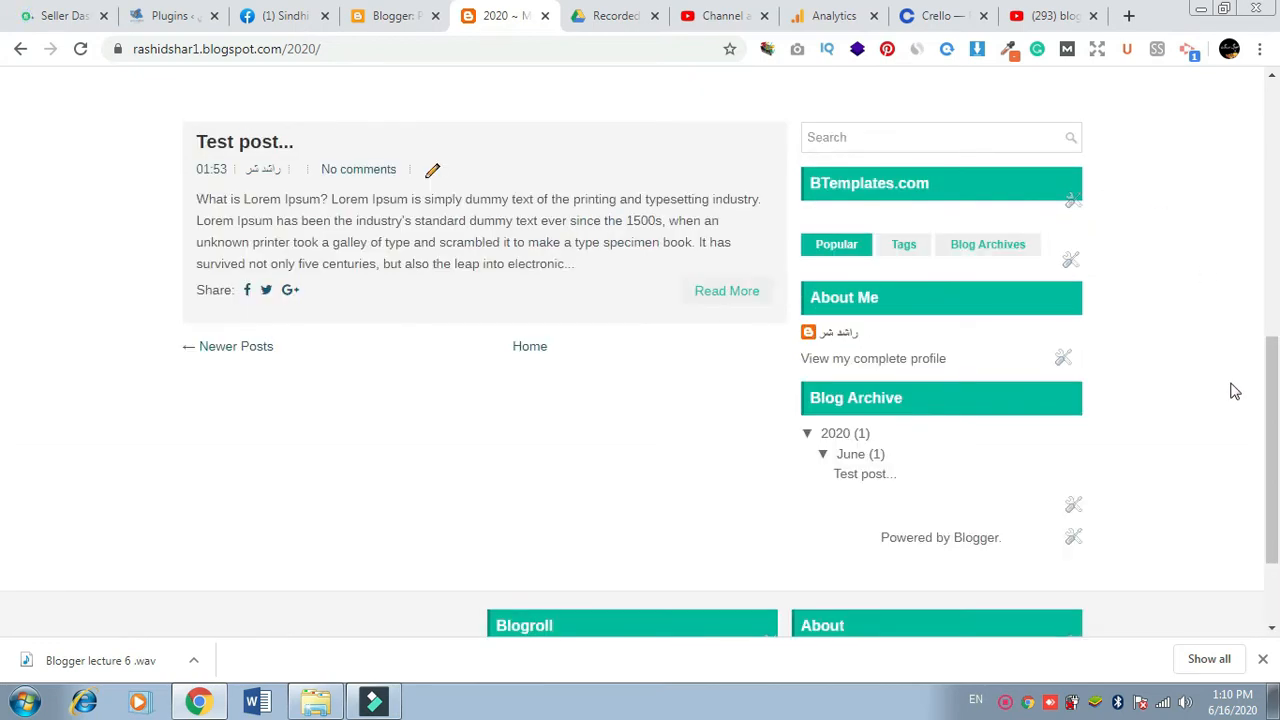
pyautogui.moveTo(1273, 432); pyautogui.dragTo(1274, 440)
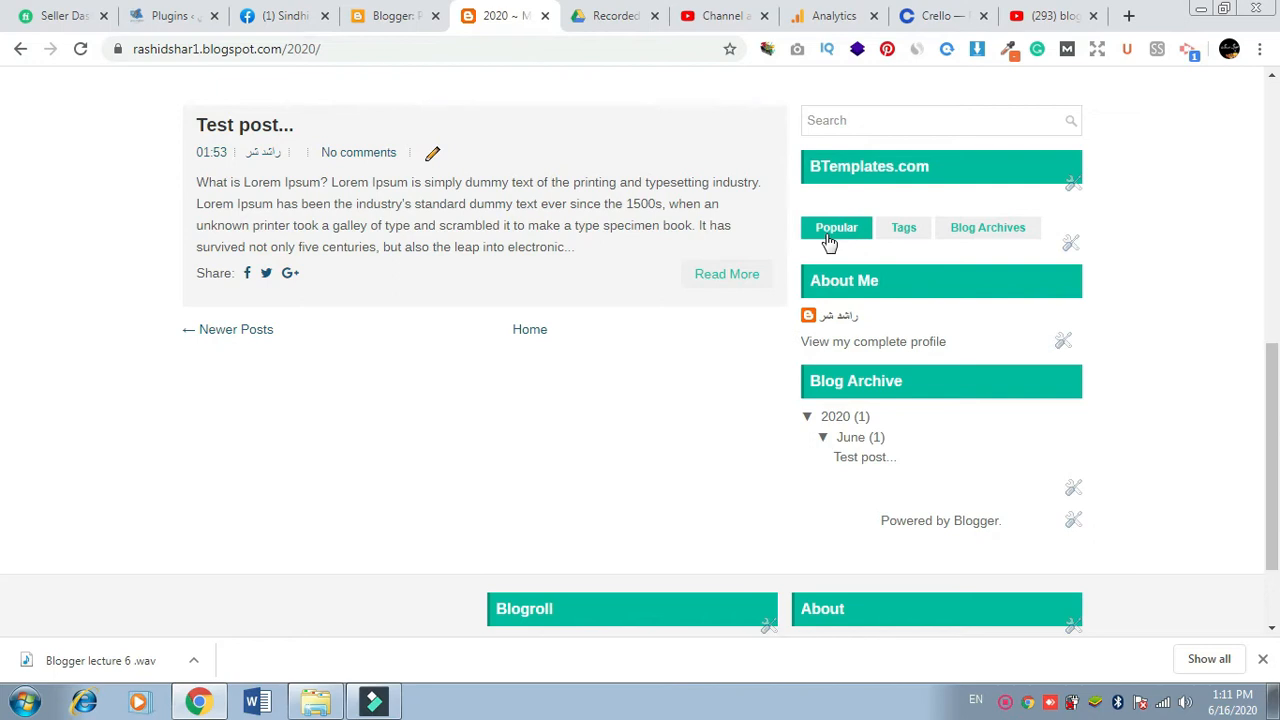
# - Switch to the Blogger dashboard and open the blog's Layout page
pyautogui.click(396, 22)
pyautogui.moveTo(254, 282); pyautogui.dragTo(242, 375)
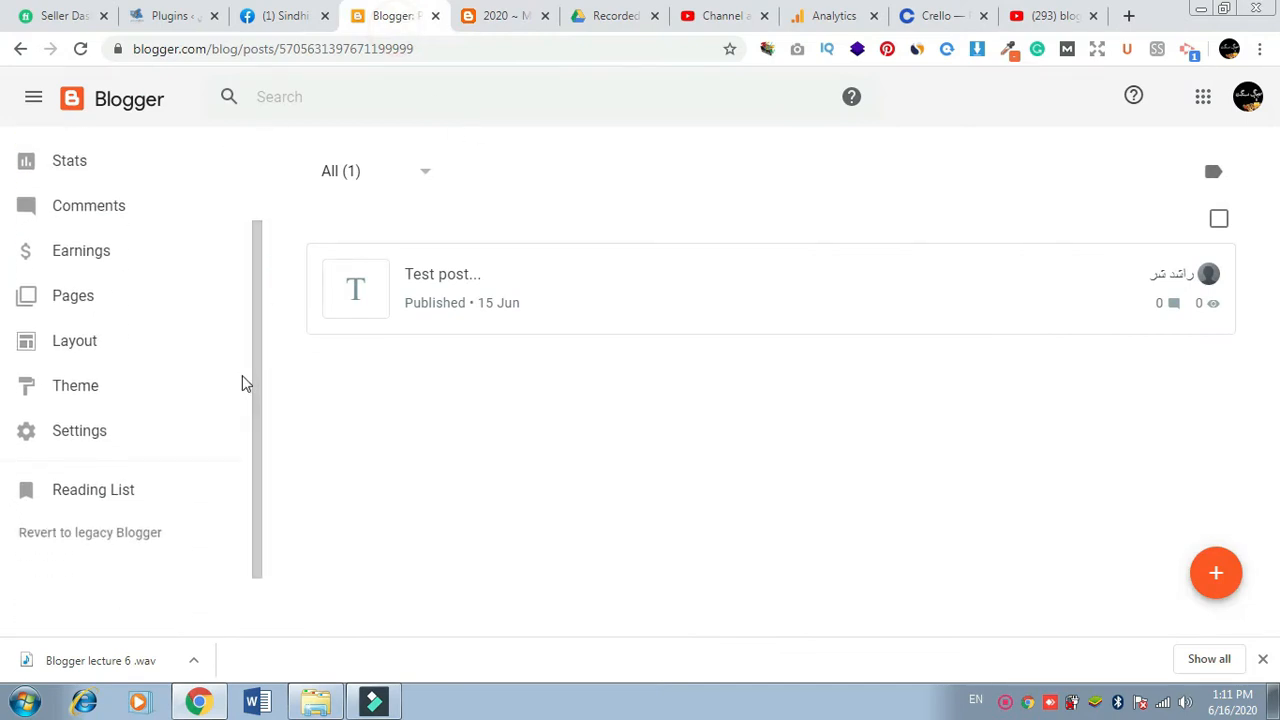
pyautogui.click(68, 350)
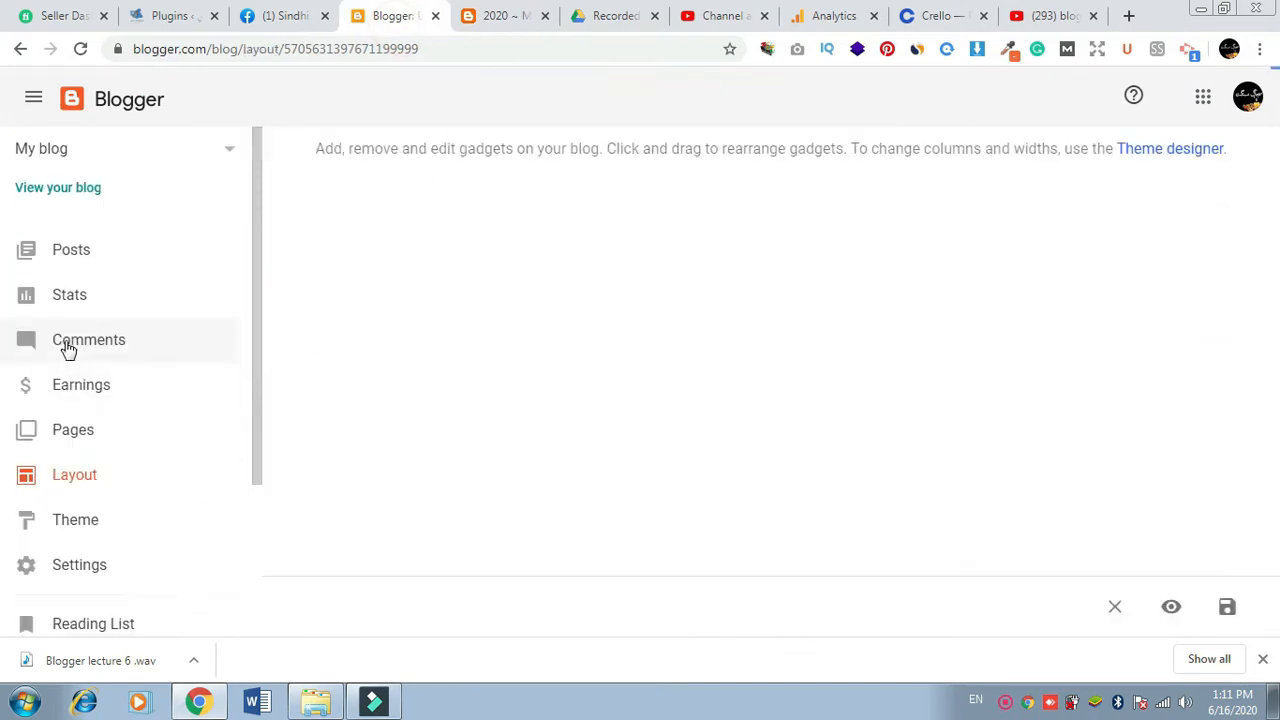
# - Remove the BTemplates.com HTML/JavaScript gadget from the sidebar and confirm the deletion
pyautogui.moveTo(1273, 225); pyautogui.dragTo(1277, 377)
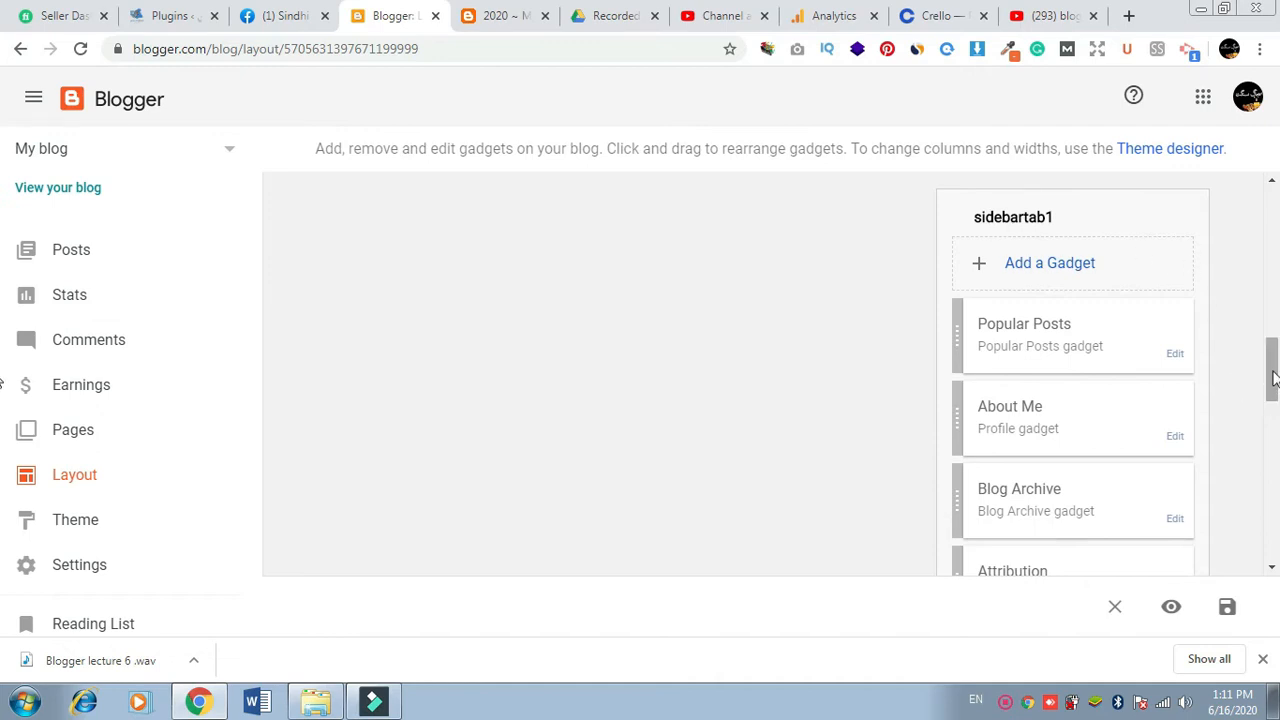
pyautogui.moveTo(1275, 374); pyautogui.dragTo(1268, 300)
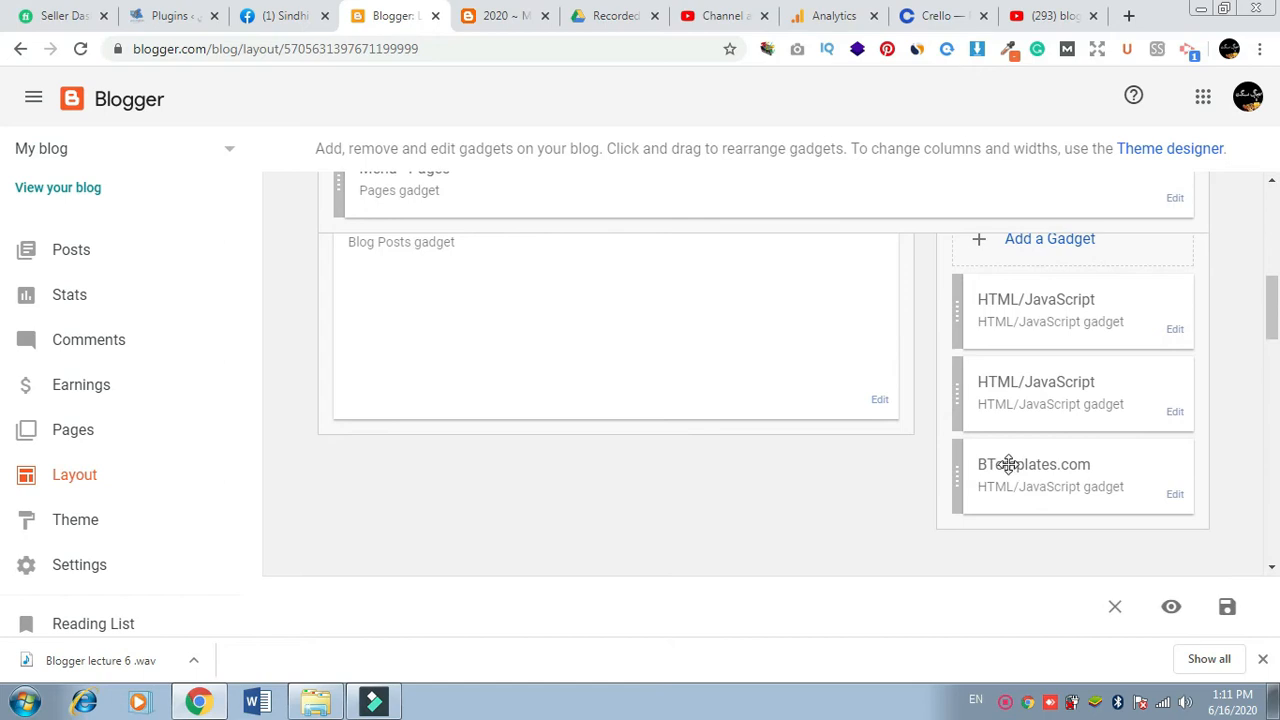
pyautogui.click(1174, 497)
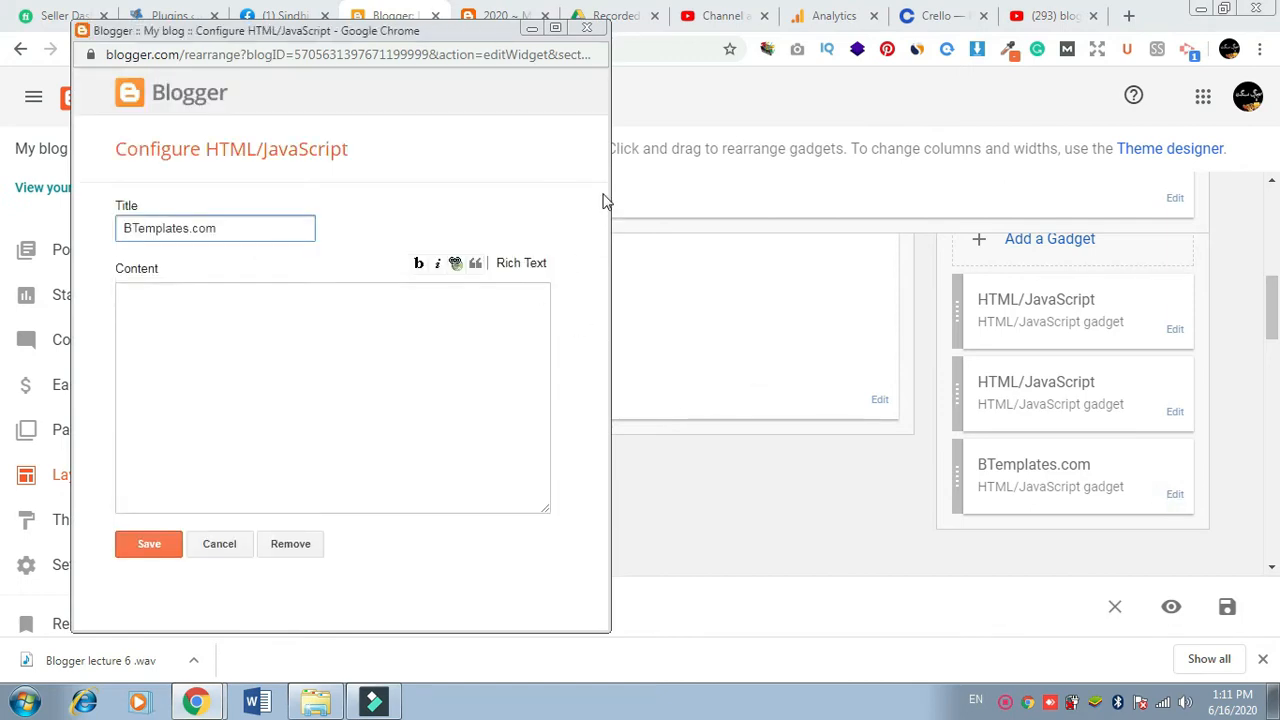
pyautogui.click(297, 552)
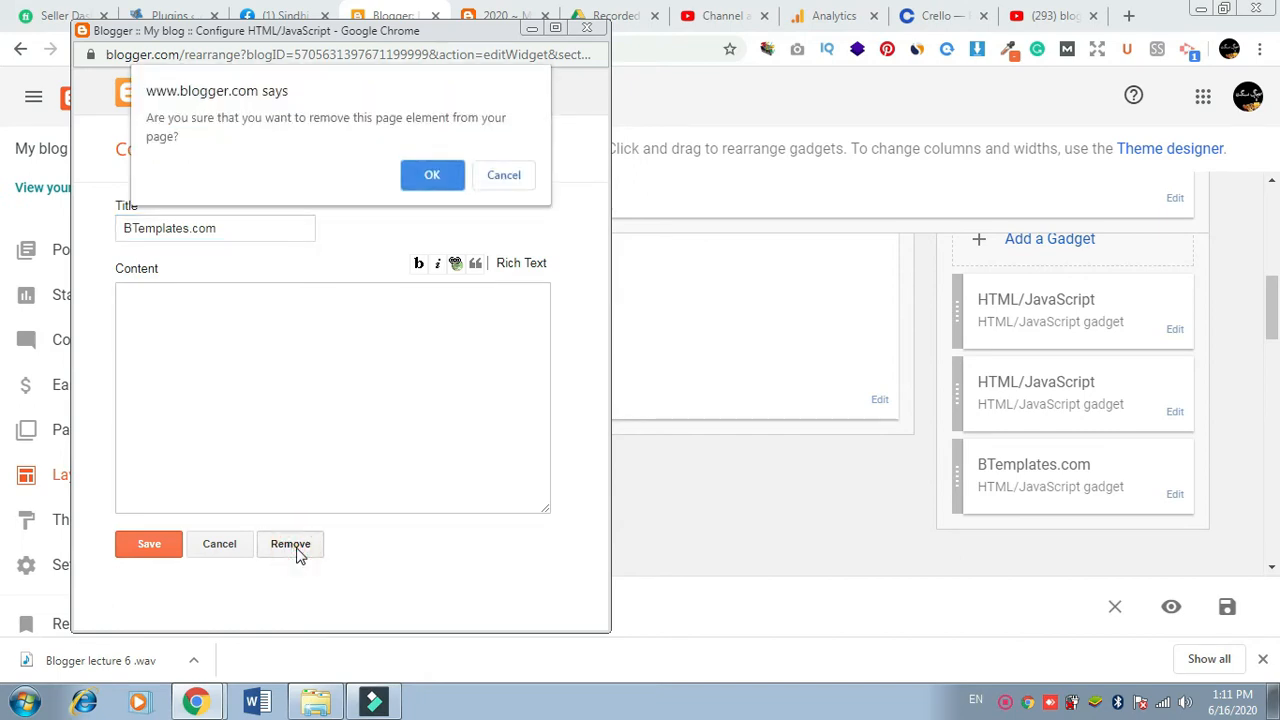
pyautogui.click(424, 174)
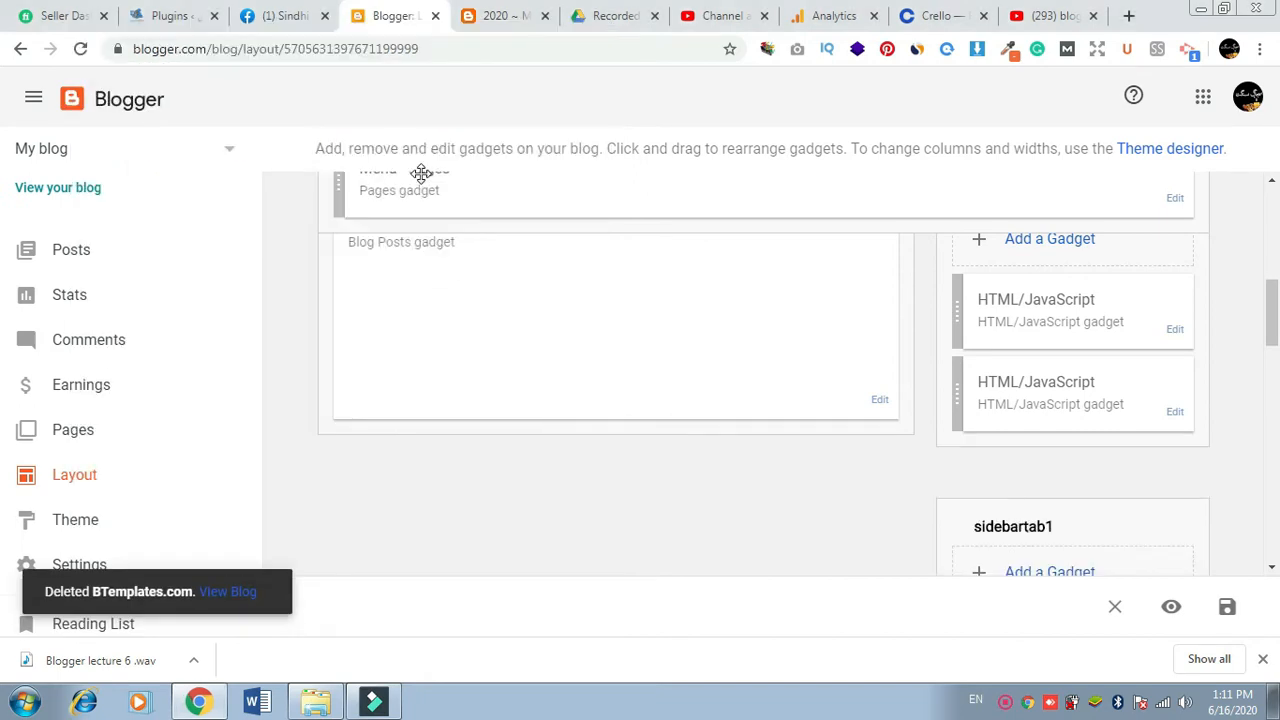
# - Set the Popular Posts gadget in sidebartab1 to most viewed of all time with up to 4 posts, save it and close its window
pyautogui.moveTo(1270, 315); pyautogui.dragTo(1272, 365)
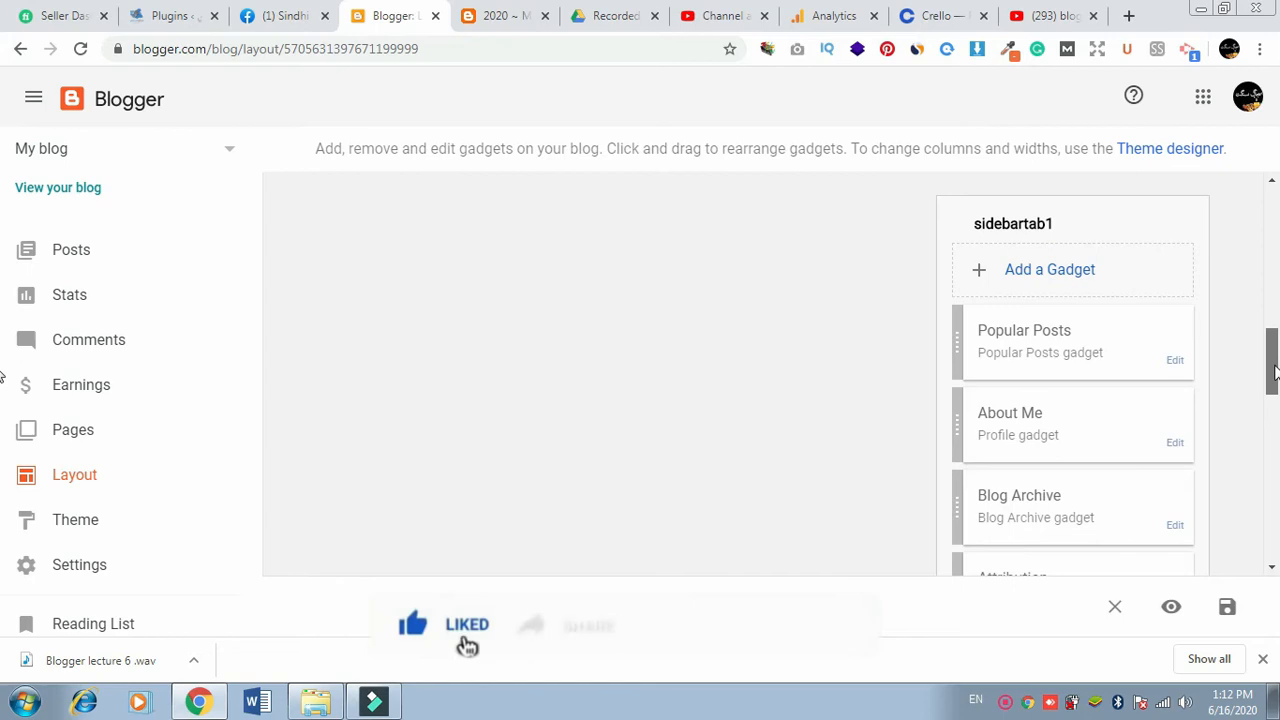
pyautogui.click(1174, 361)
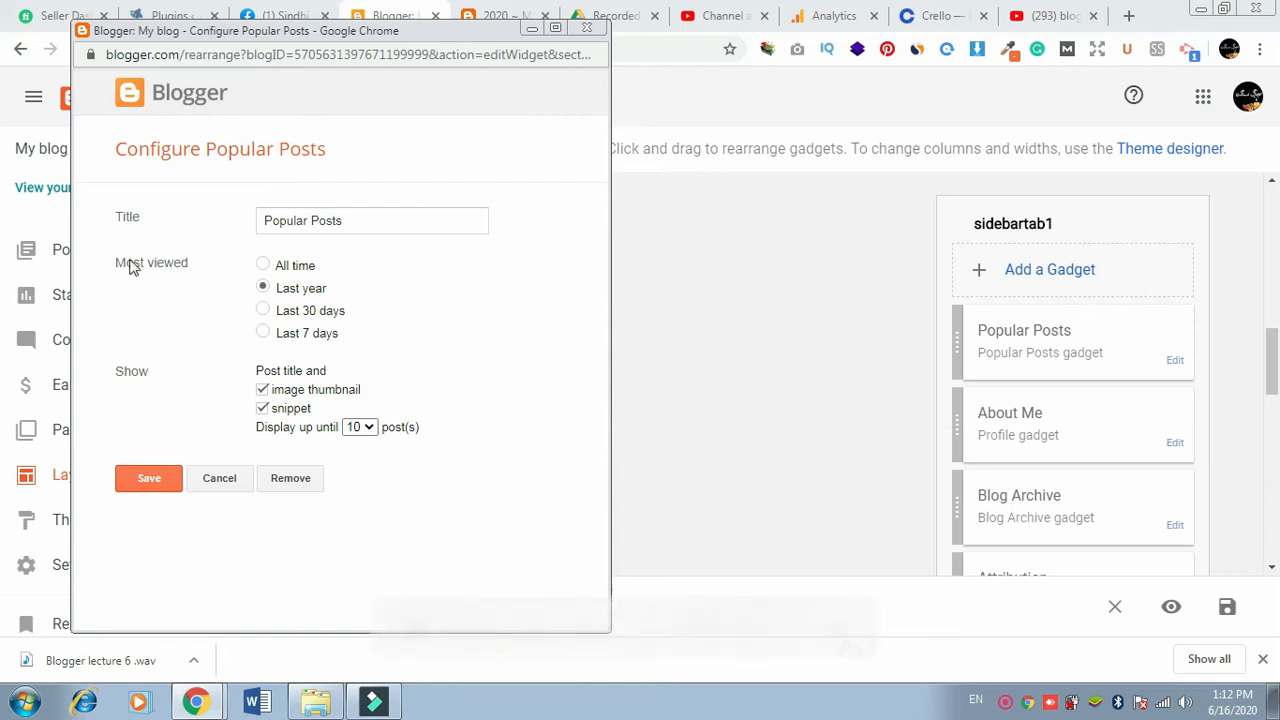
pyautogui.click(350, 224)
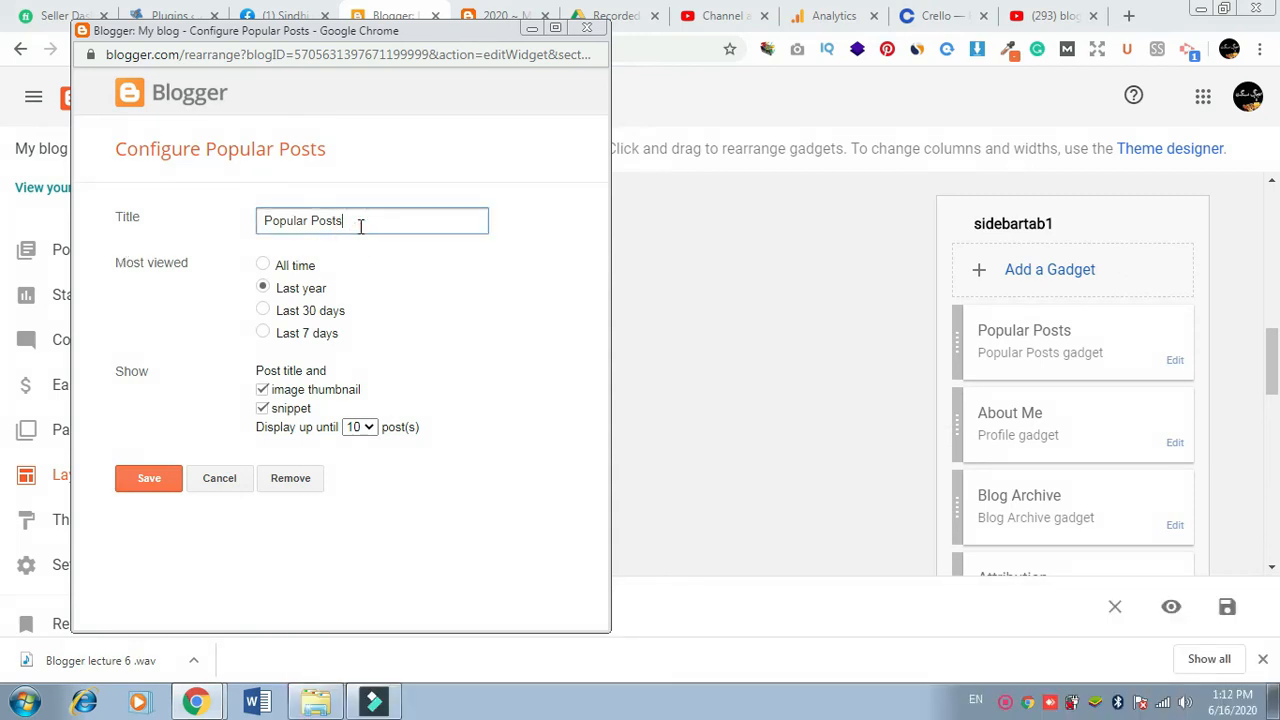
pyautogui.press('Tab')
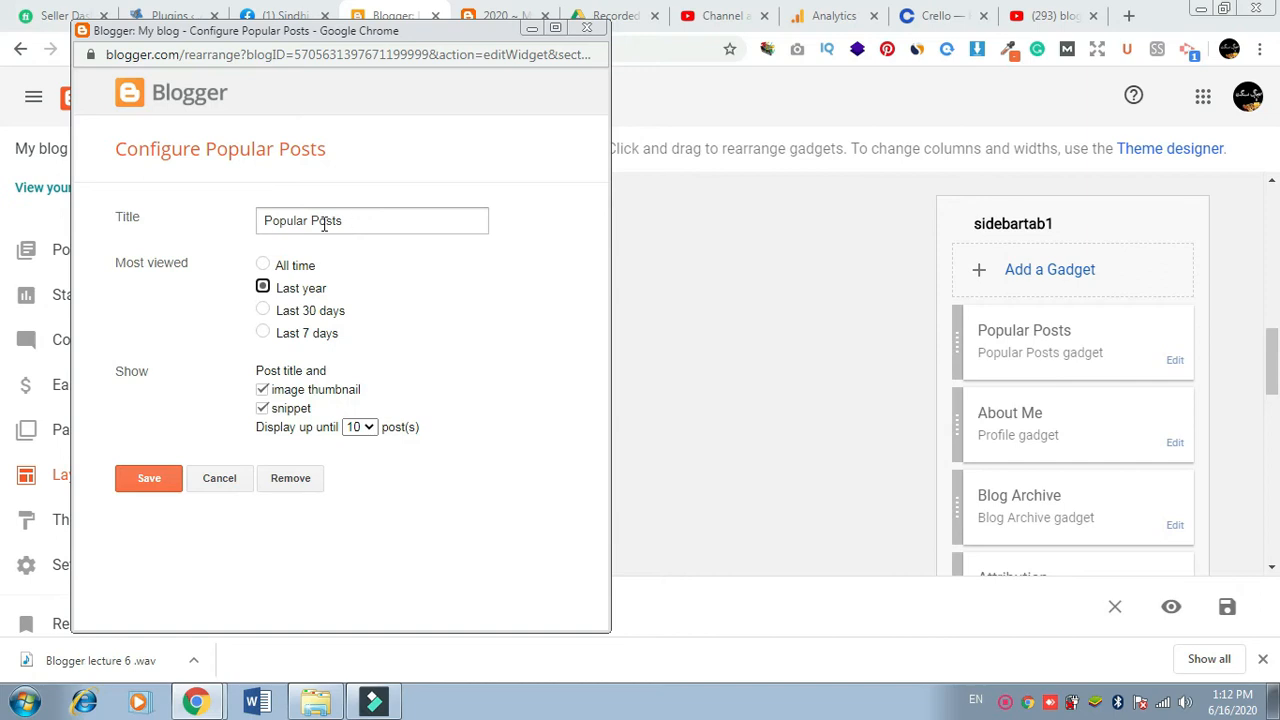
pyautogui.click(263, 264)
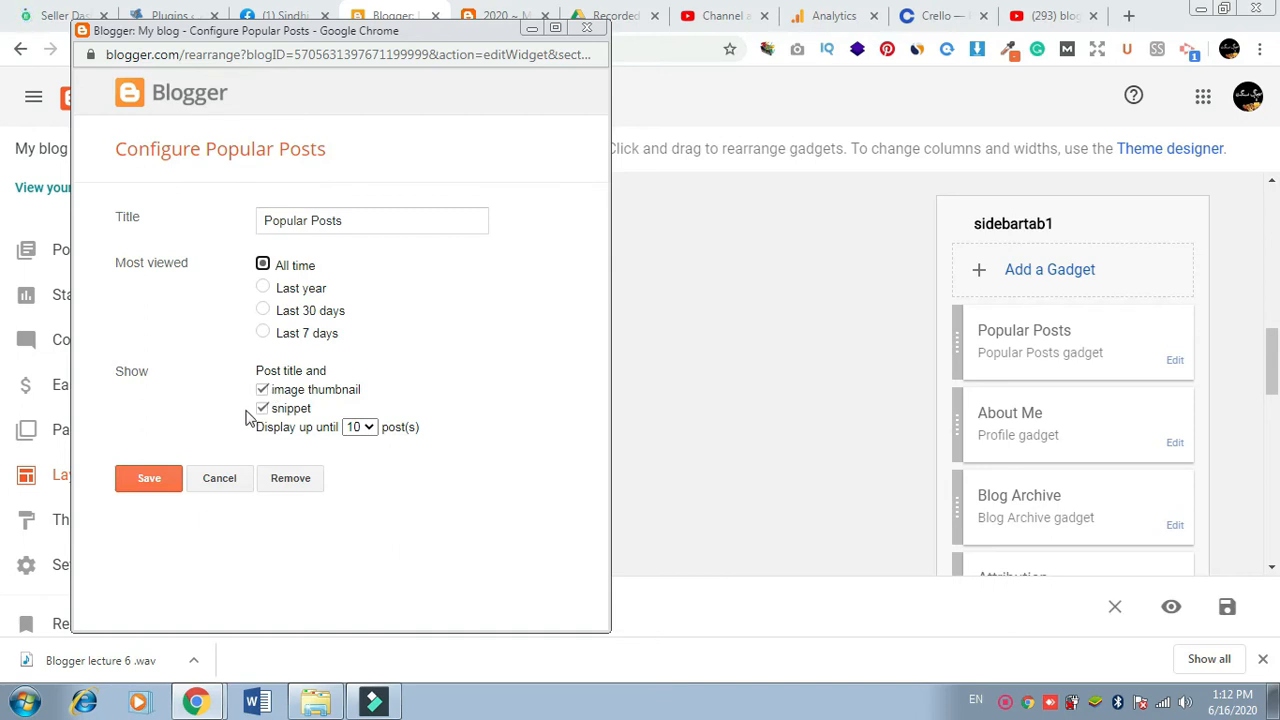
pyautogui.click(366, 427)
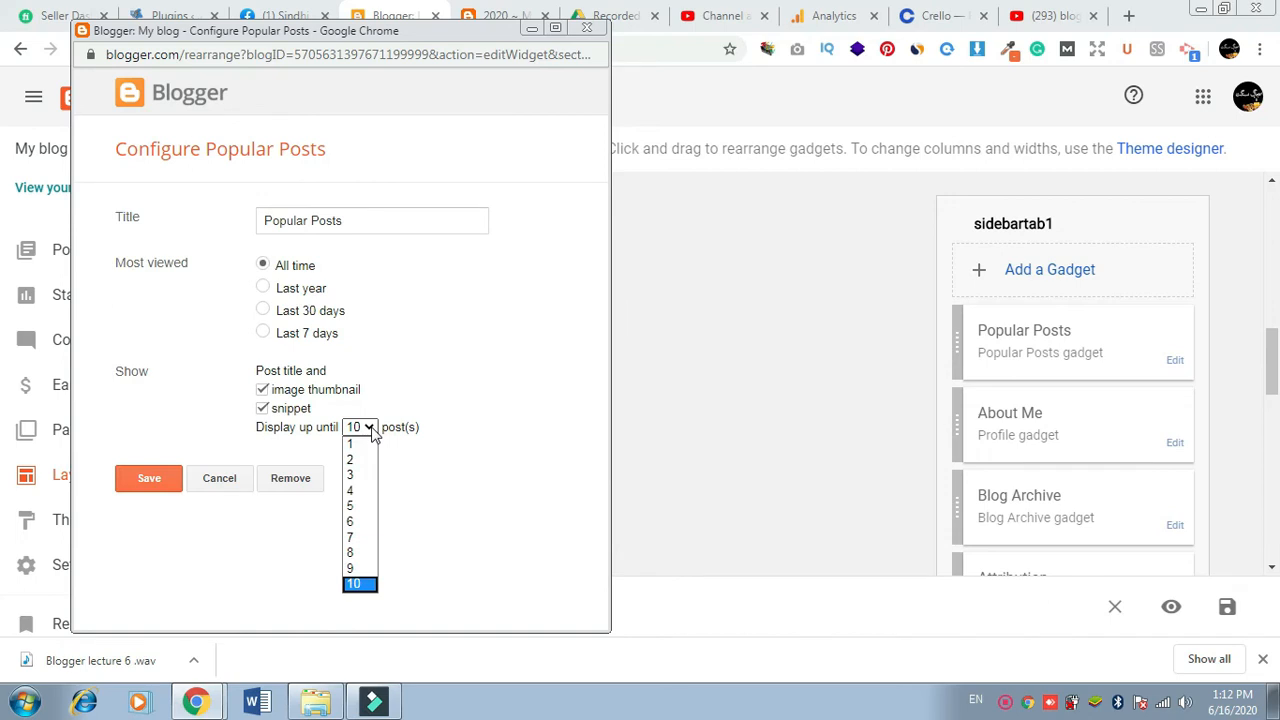
pyautogui.click(355, 491)
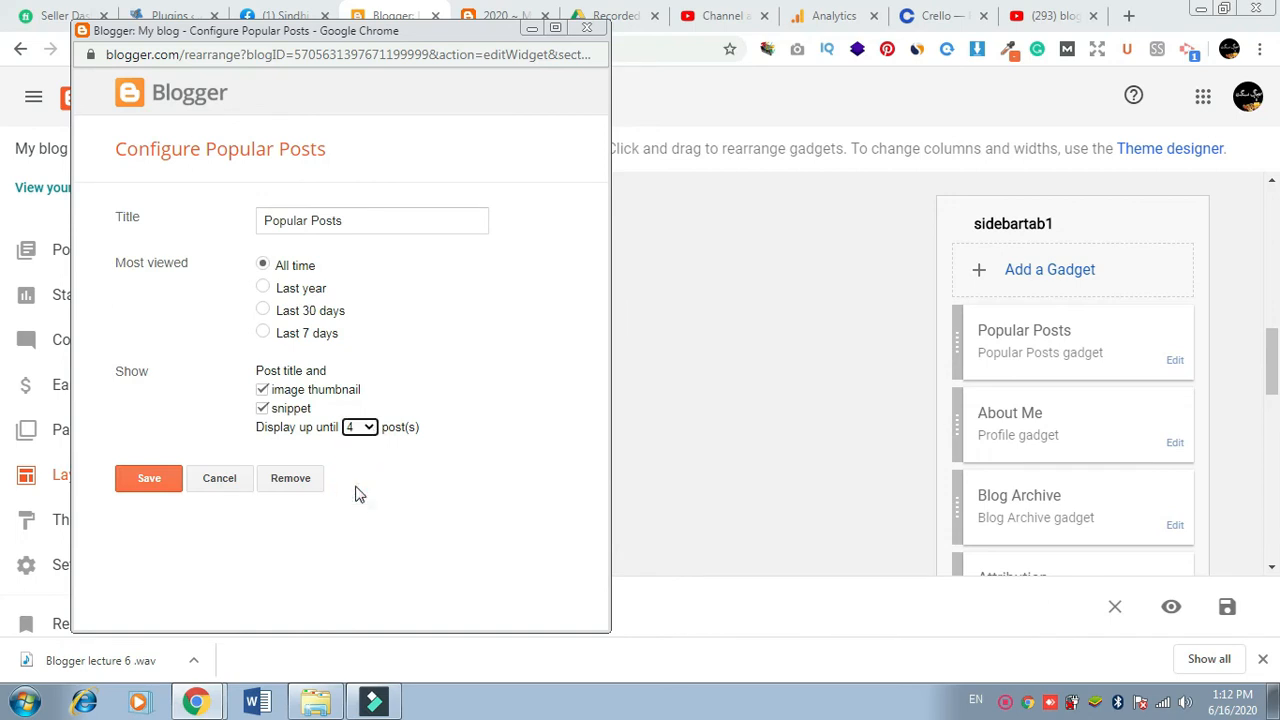
pyautogui.click(147, 481)
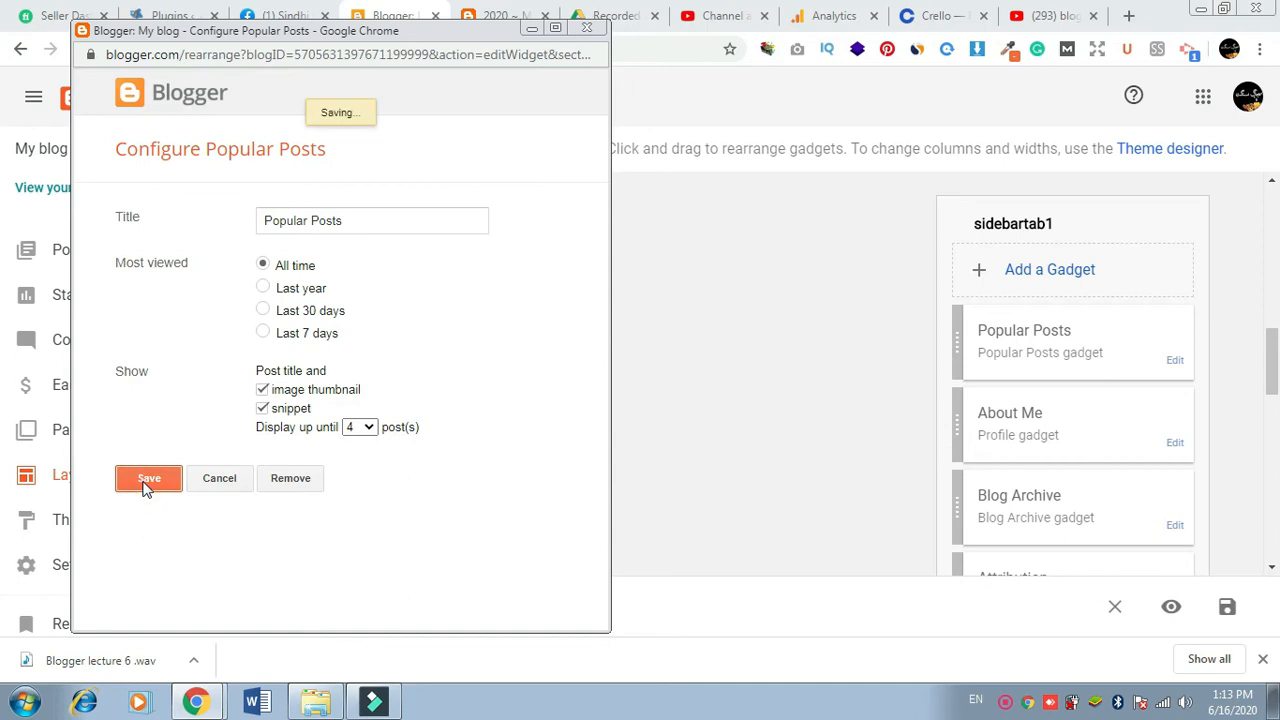
pyautogui.click(588, 29)
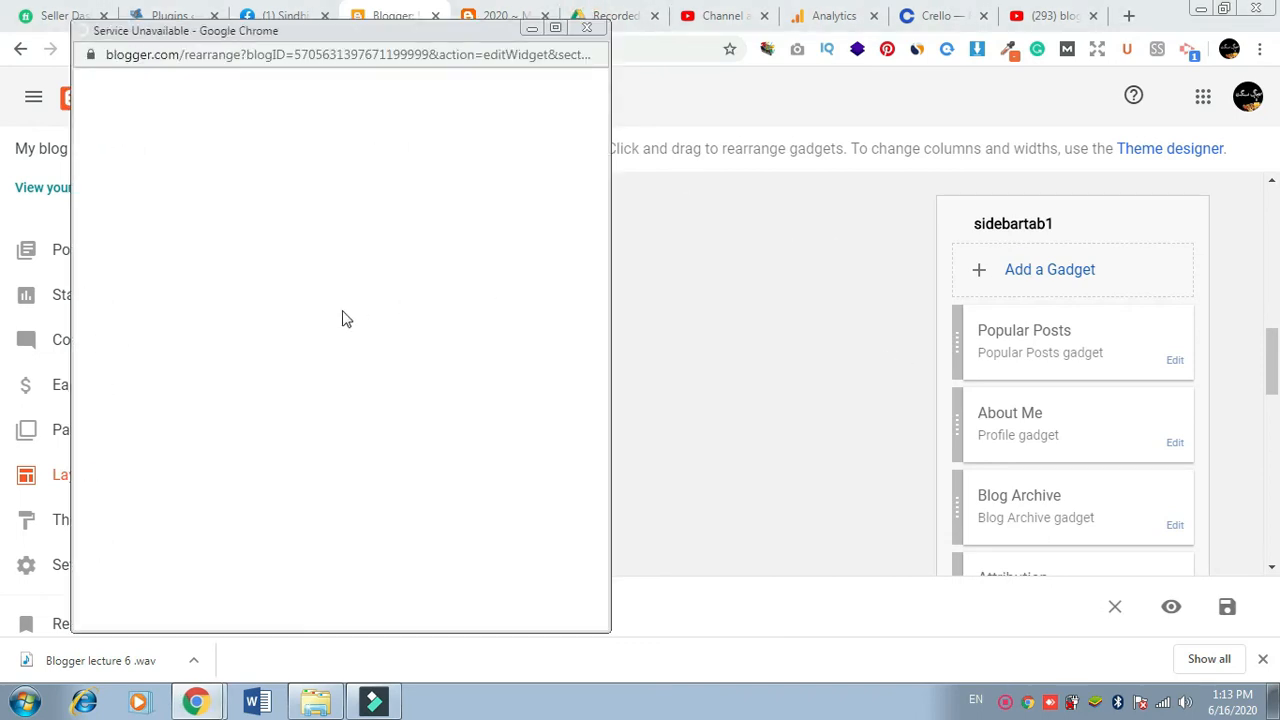
# - Check the sidebar on the live blog, and save the About Me profile gadget with Show about me enabled
pyautogui.scroll(-1, 1276, 385)
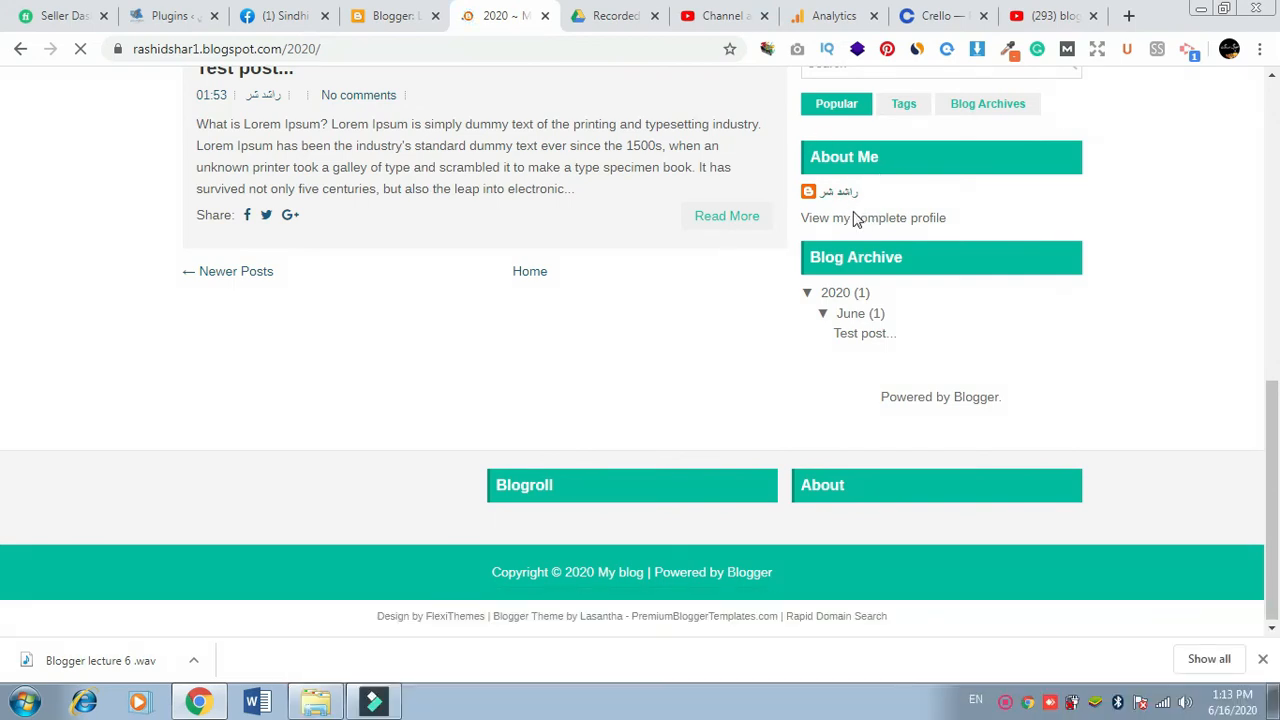
pyautogui.click(407, 20)
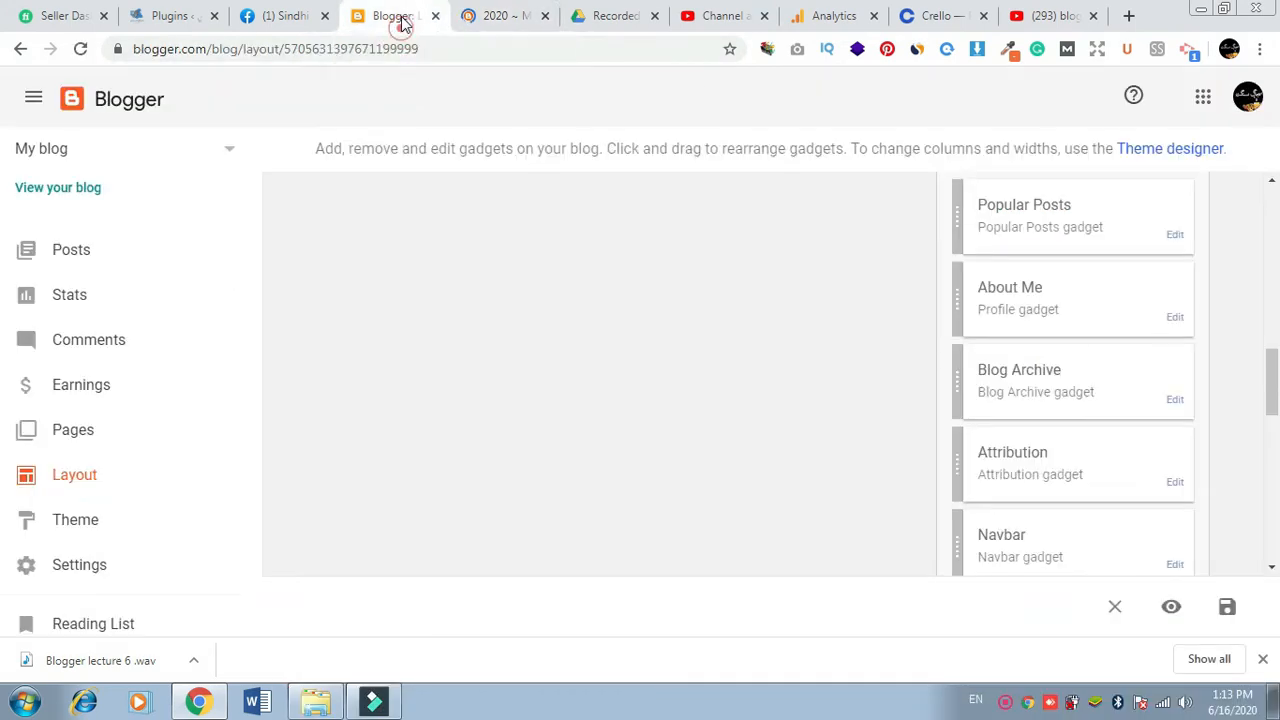
pyautogui.click(1143, 314)
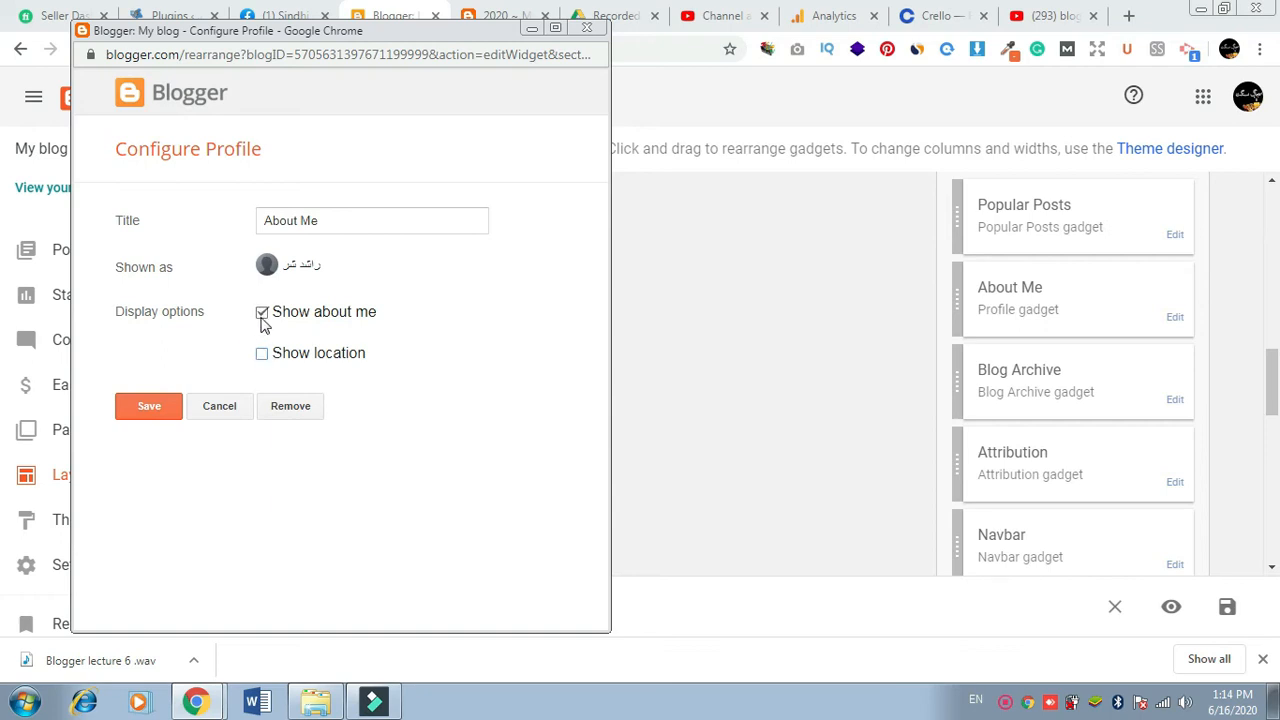
pyautogui.click(147, 408)
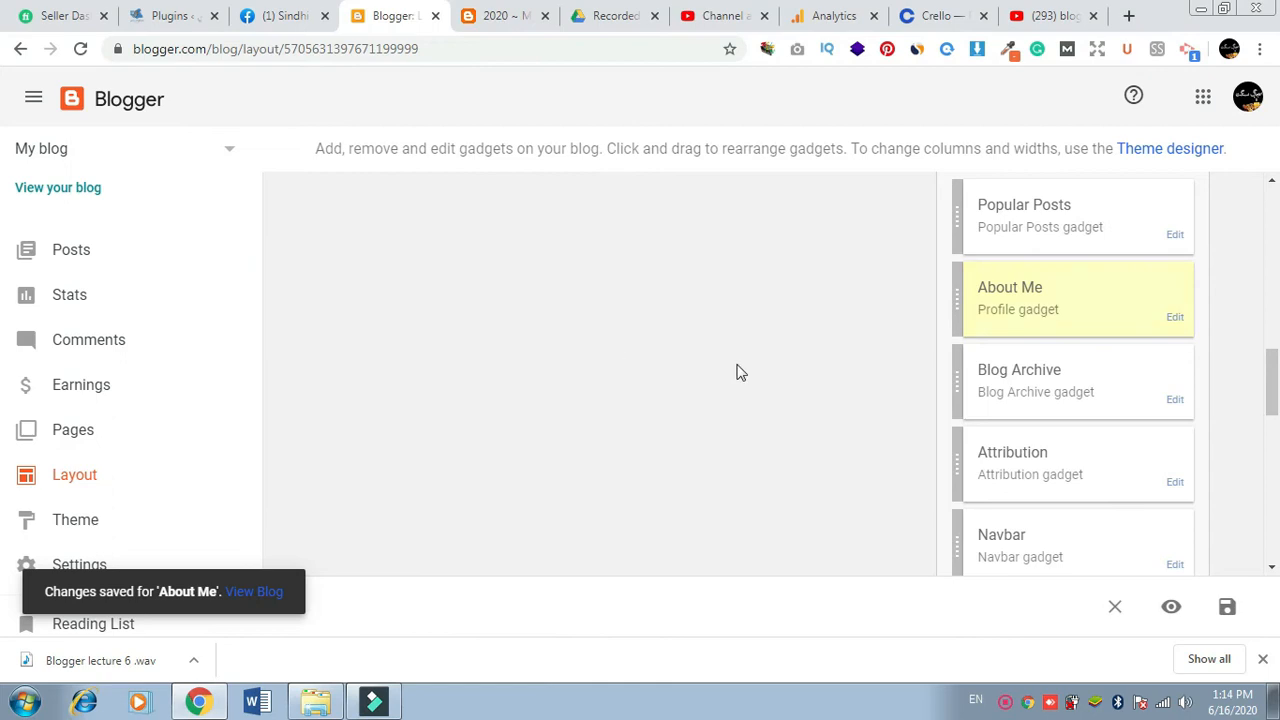
# - Save the Labels gadget in sidebartab2 as an alphabetically sorted list of all labels
pyautogui.moveTo(1273, 383); pyautogui.dragTo(1270, 380)
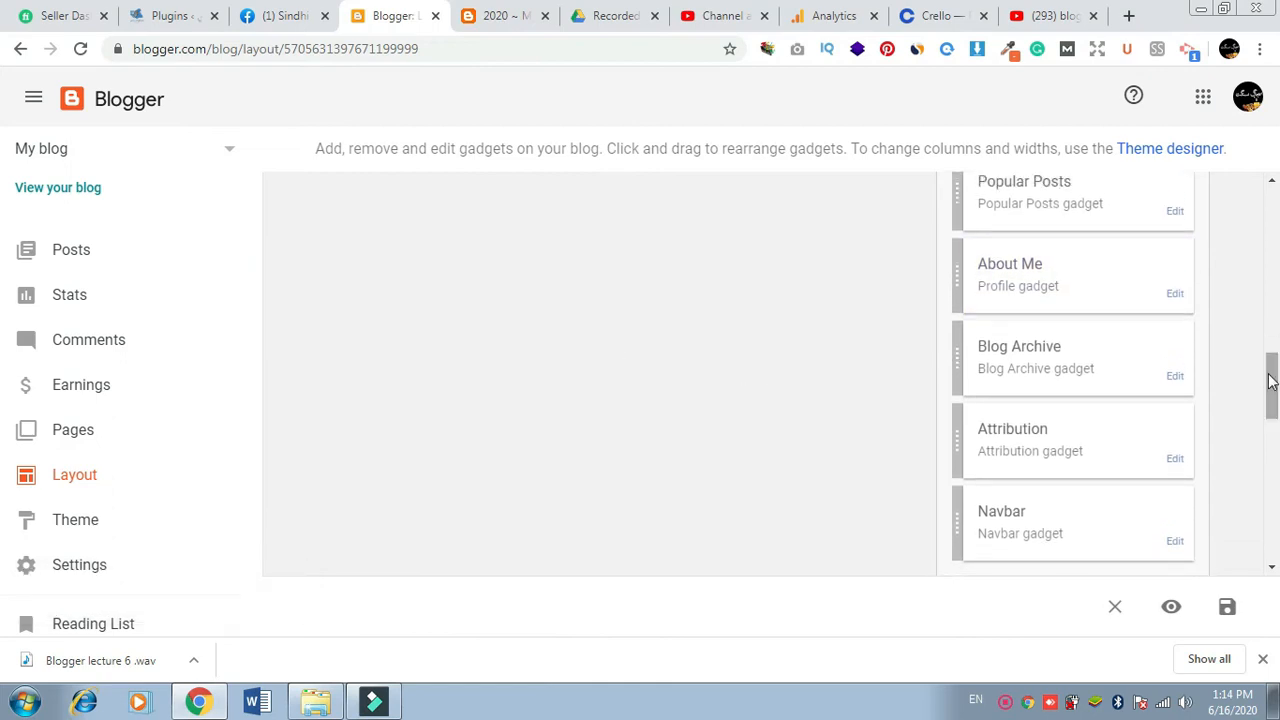
pyautogui.moveTo(1270, 378); pyautogui.dragTo(1270, 302)
pyautogui.hotkey('ctrl', 'Tab')
pyautogui.hotkey('ctrl', 'shift', 'Tab')
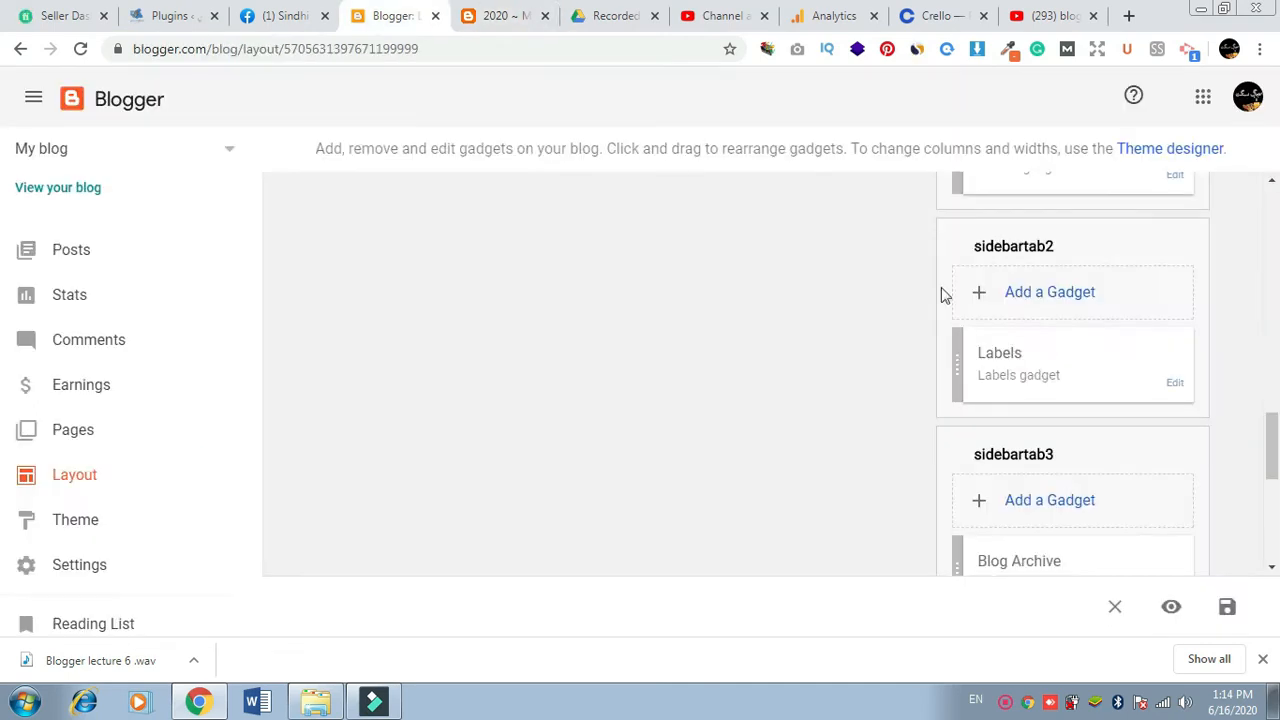
pyautogui.click(1176, 387)
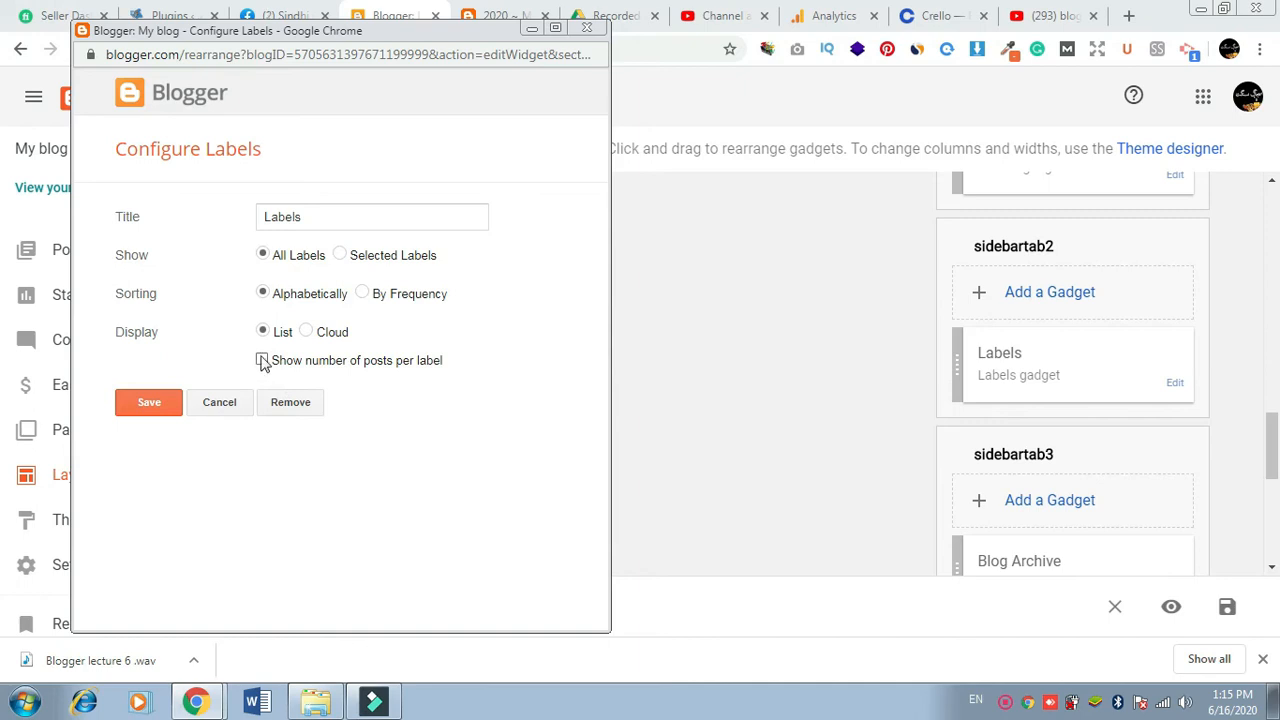
pyautogui.click(140, 405)
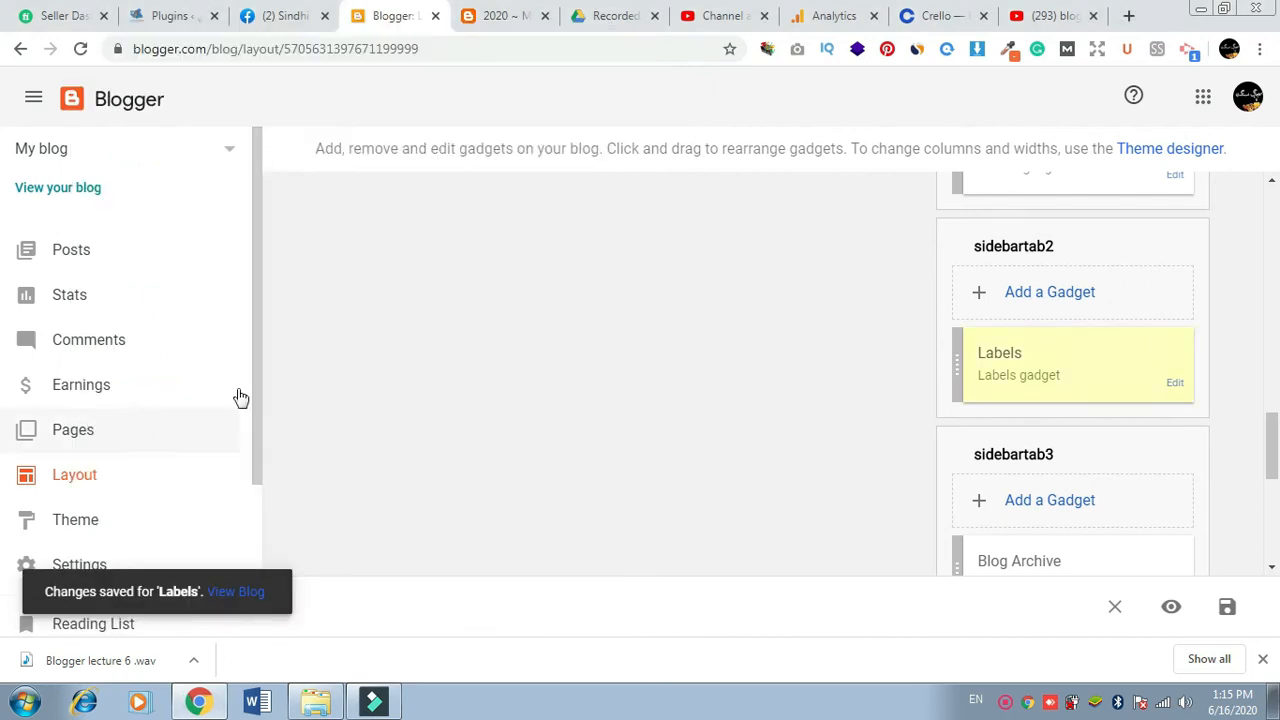
# - Reload the live blog and examine its Tags and Blog Archives sidebar sections and the footer widgets
pyautogui.click(494, 18)
pyautogui.press('F5')
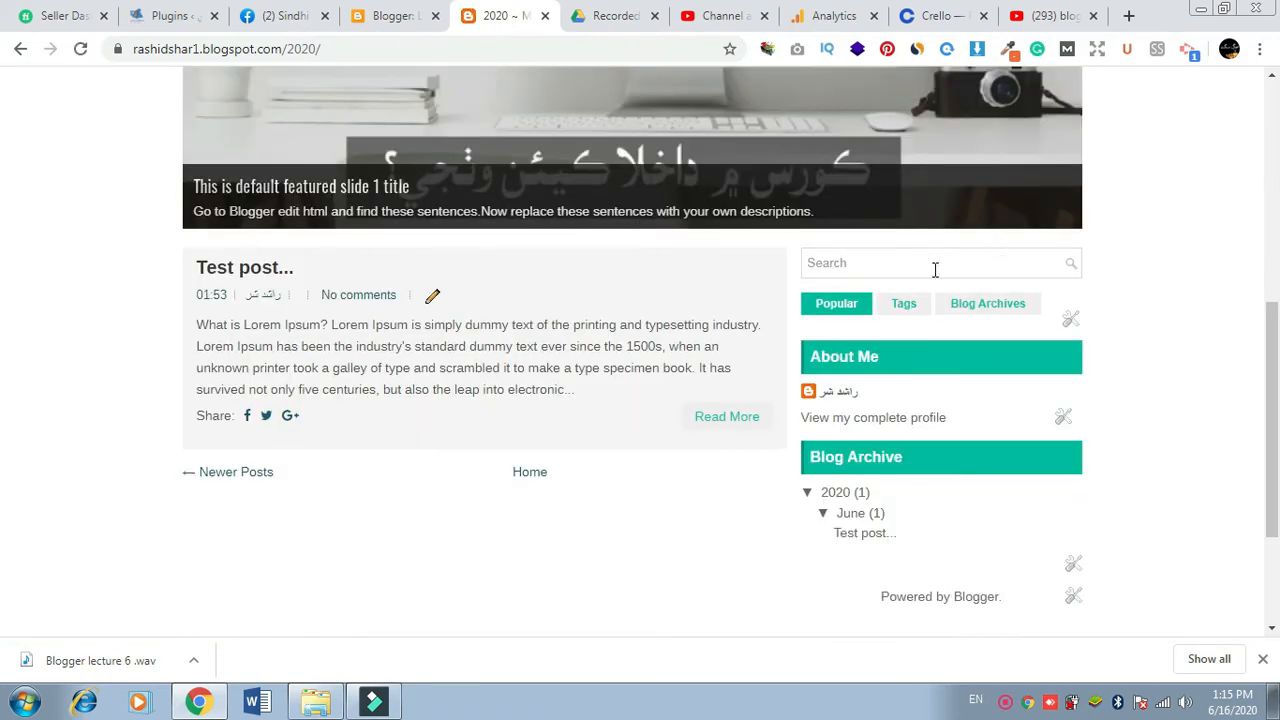
pyautogui.click(904, 306)
pyautogui.click(976, 305)
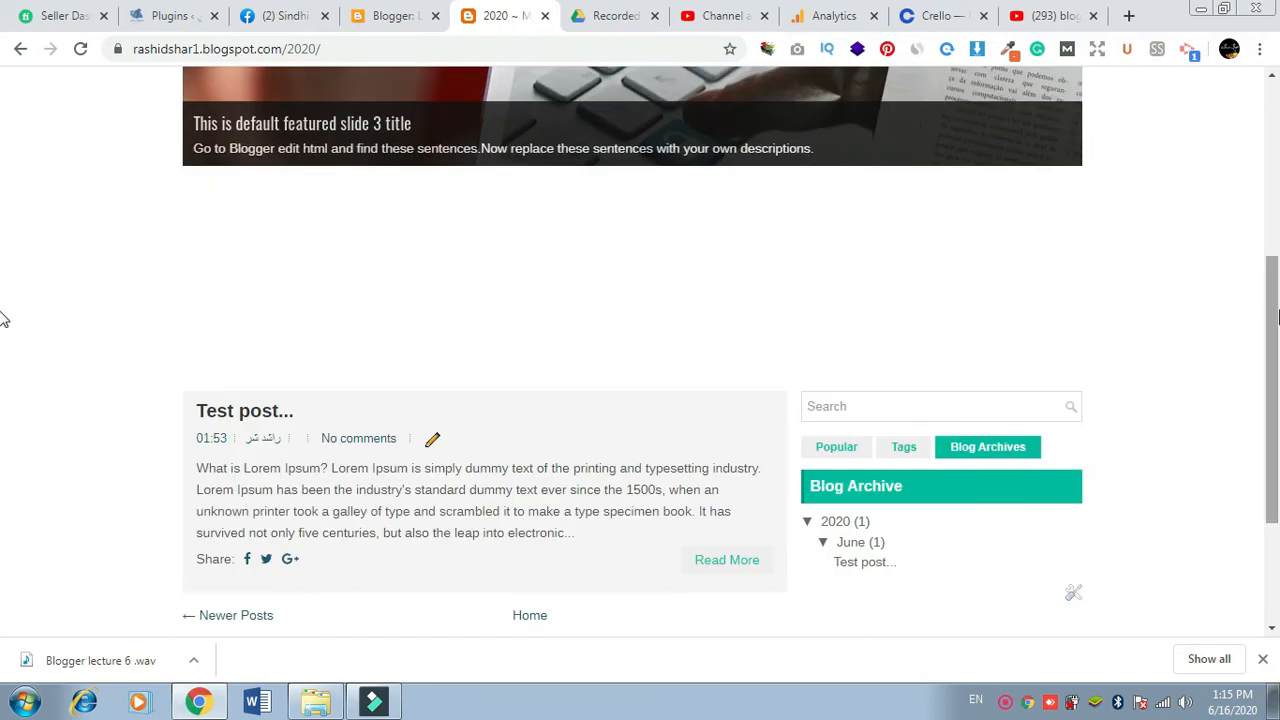
pyautogui.moveTo(1275, 308); pyautogui.dragTo(1278, 449)
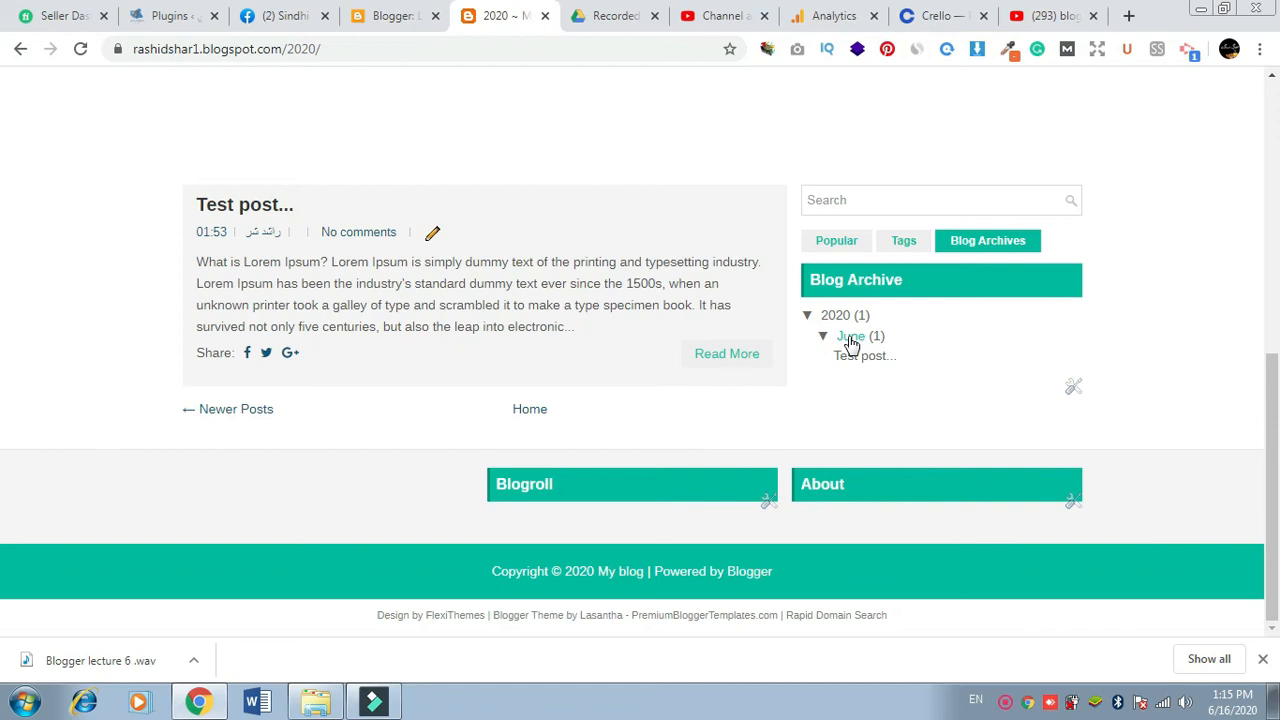
pyautogui.scroll(3, 1106, 380)
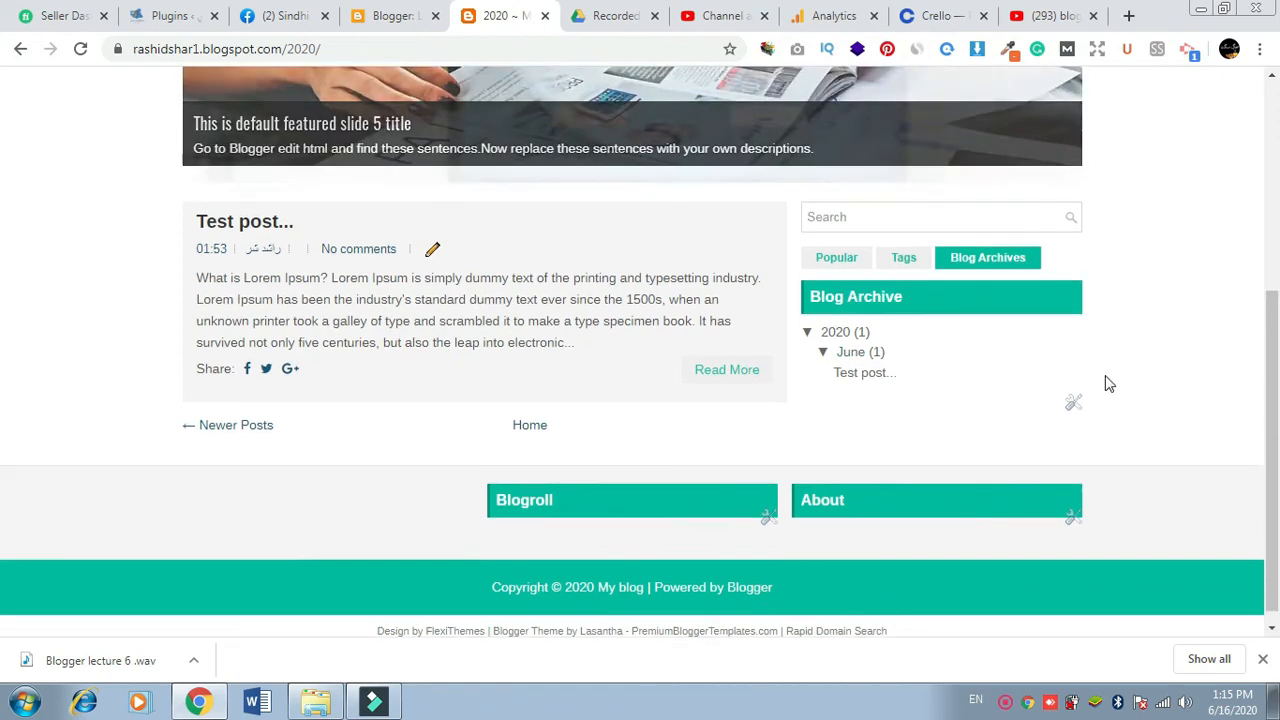
pyautogui.scroll(-2, 460, 556)
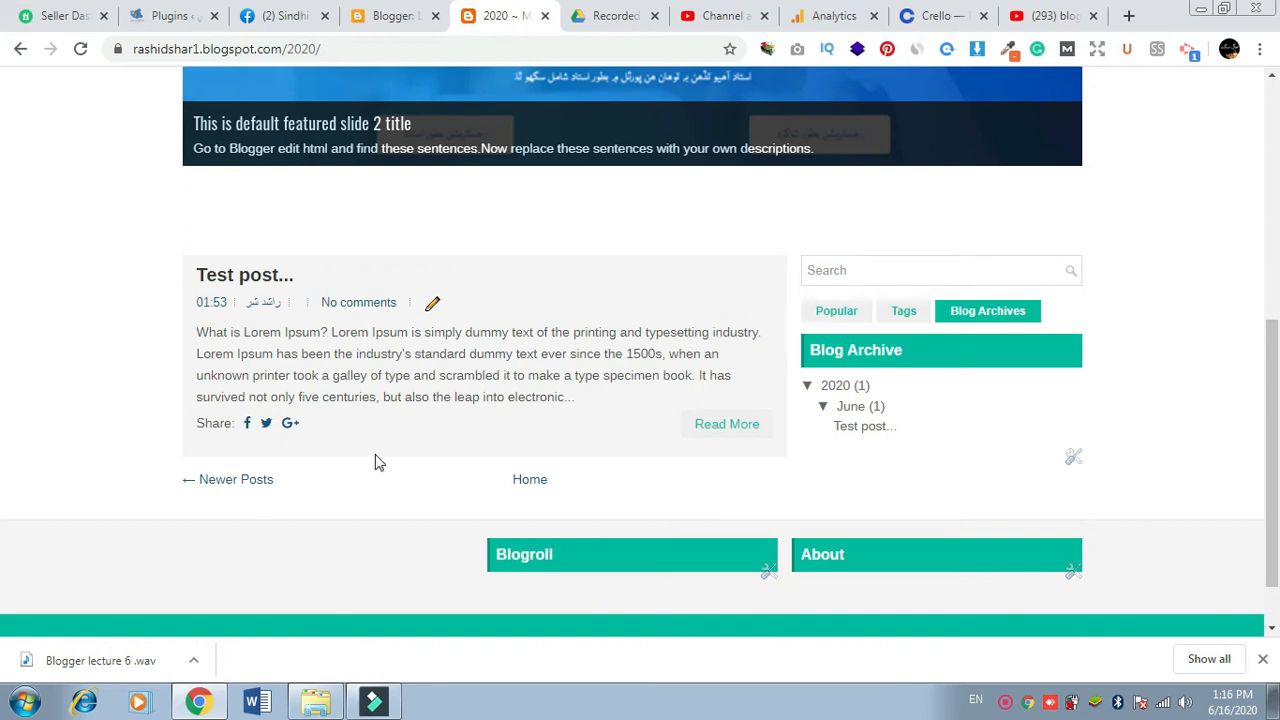
pyautogui.scroll(-1, 740, 424)
pyautogui.moveTo(1274, 466); pyautogui.dragTo(1278, 545)
# - Return to the Blogger layout and remove the Labels gadget from footersec1, accepting the removal
pyautogui.click(396, 16)
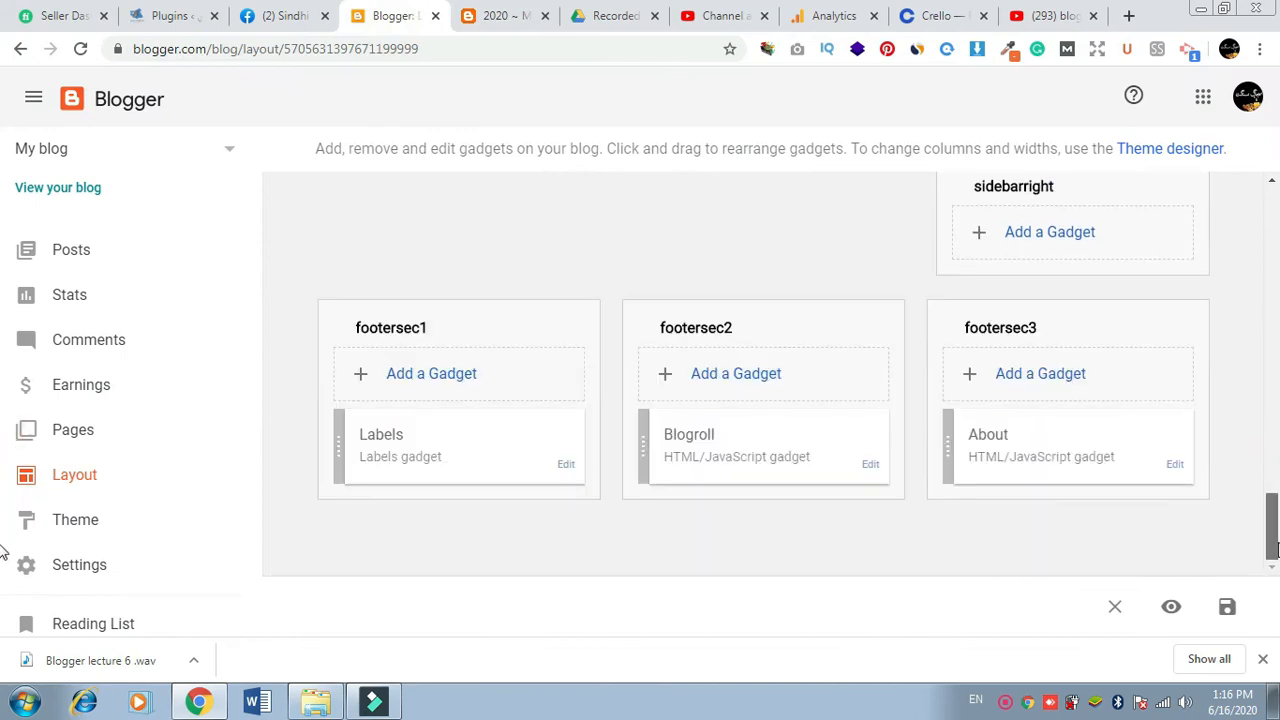
pyautogui.click(566, 470)
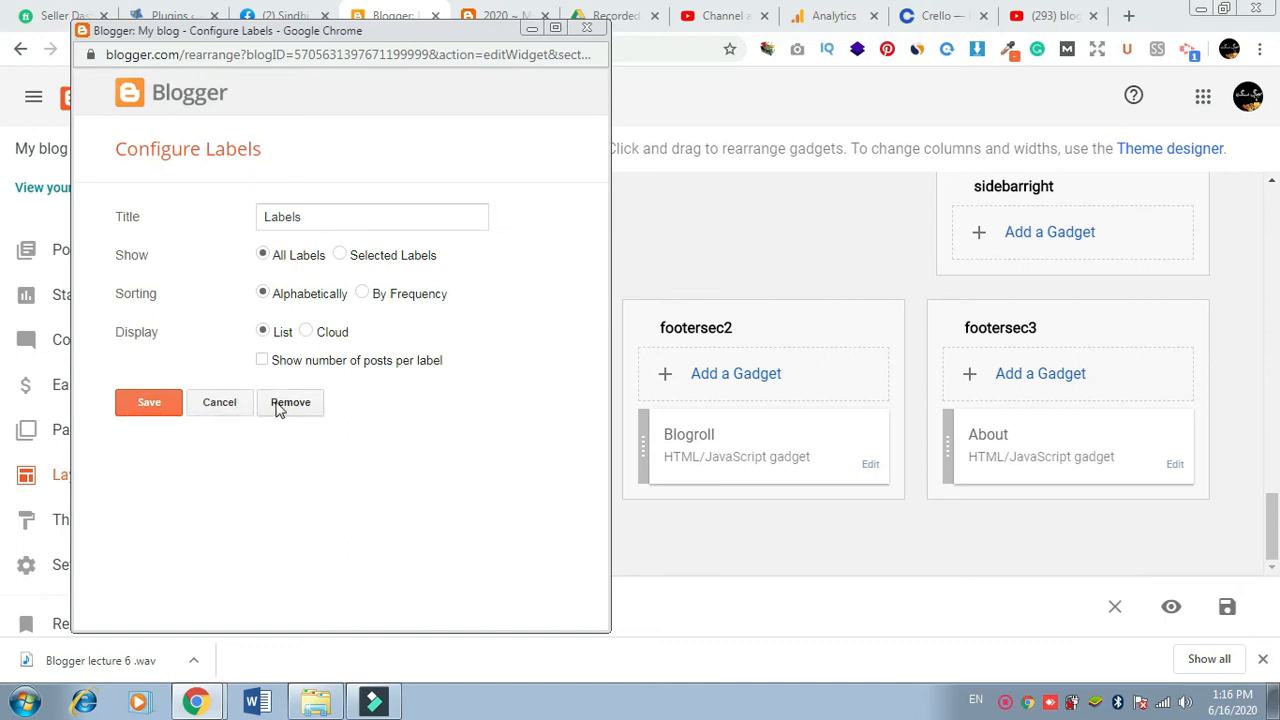
pyautogui.click(280, 404)
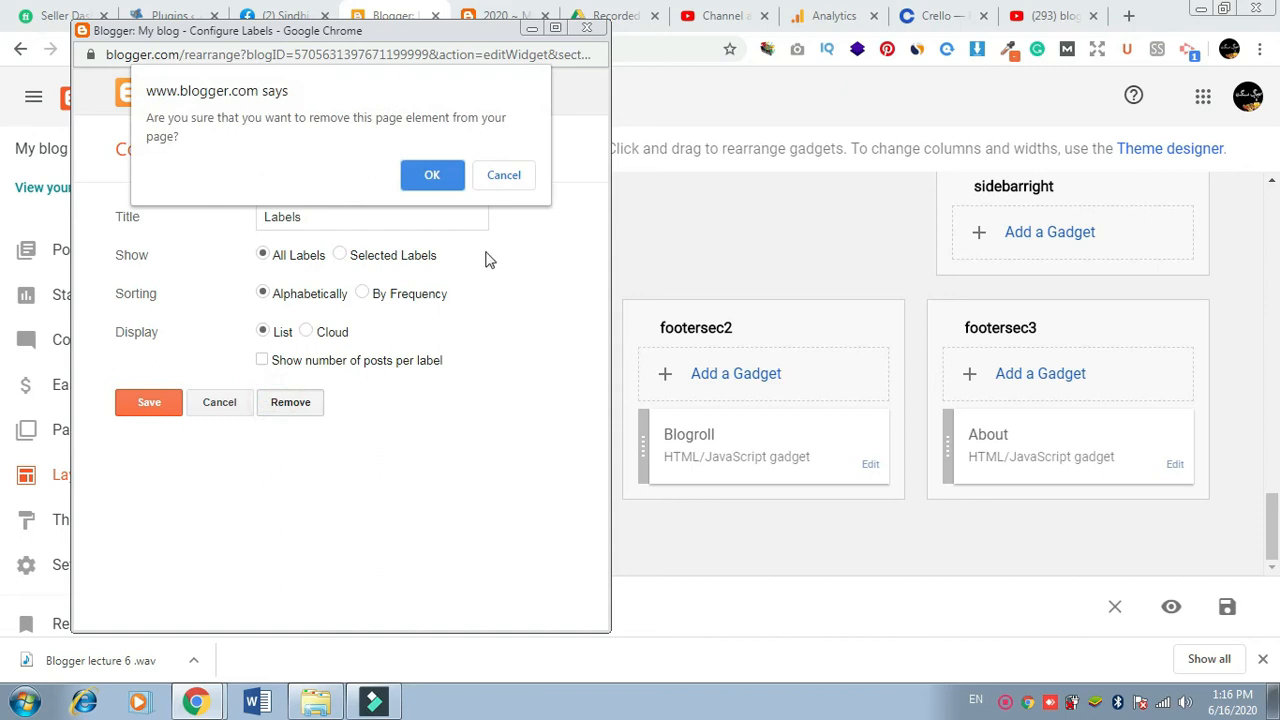
pyautogui.click(428, 172)
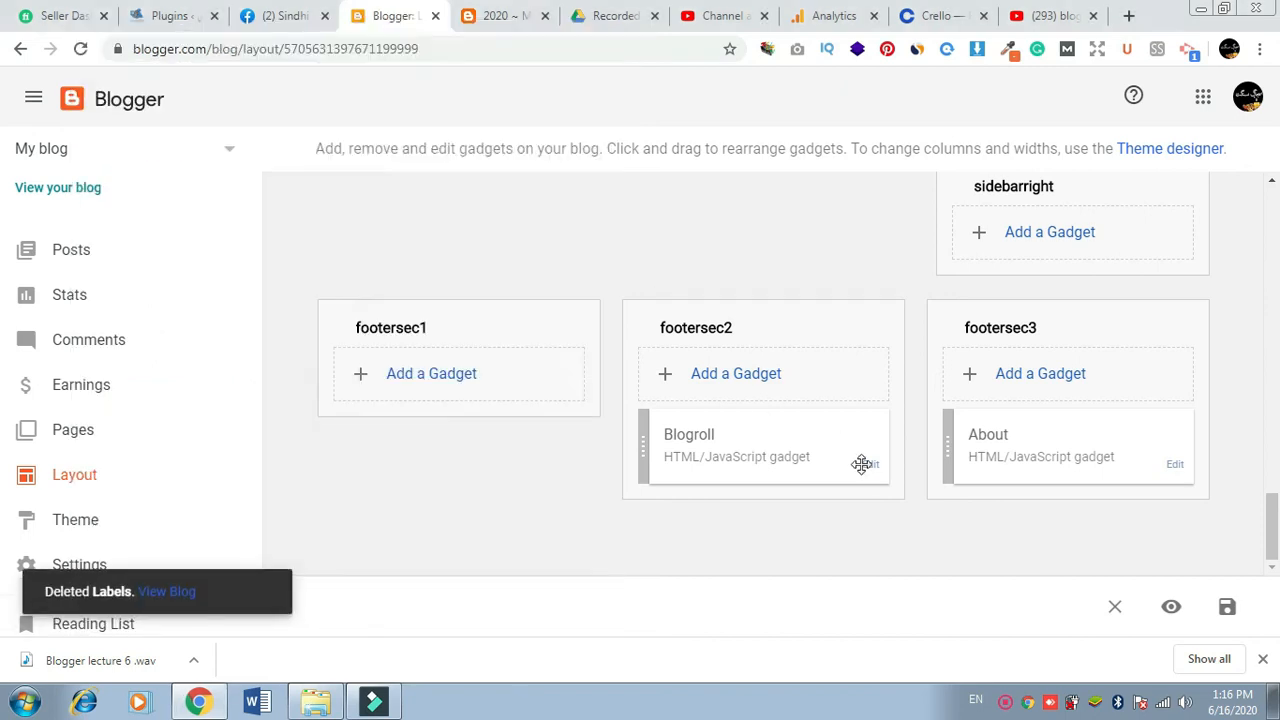
# - Remove the Blogroll HTML/JavaScript gadget from footersec2 and accept the removal
pyautogui.click(870, 463)
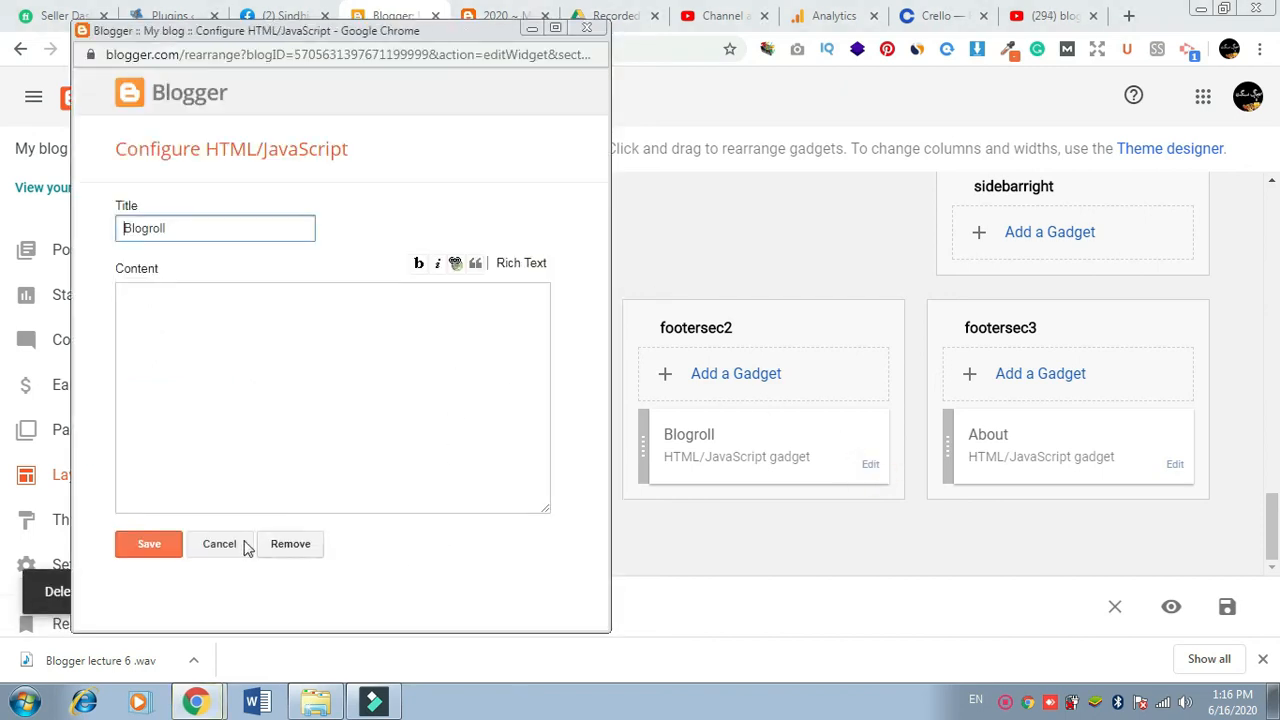
pyautogui.click(285, 545)
pyautogui.click(430, 176)
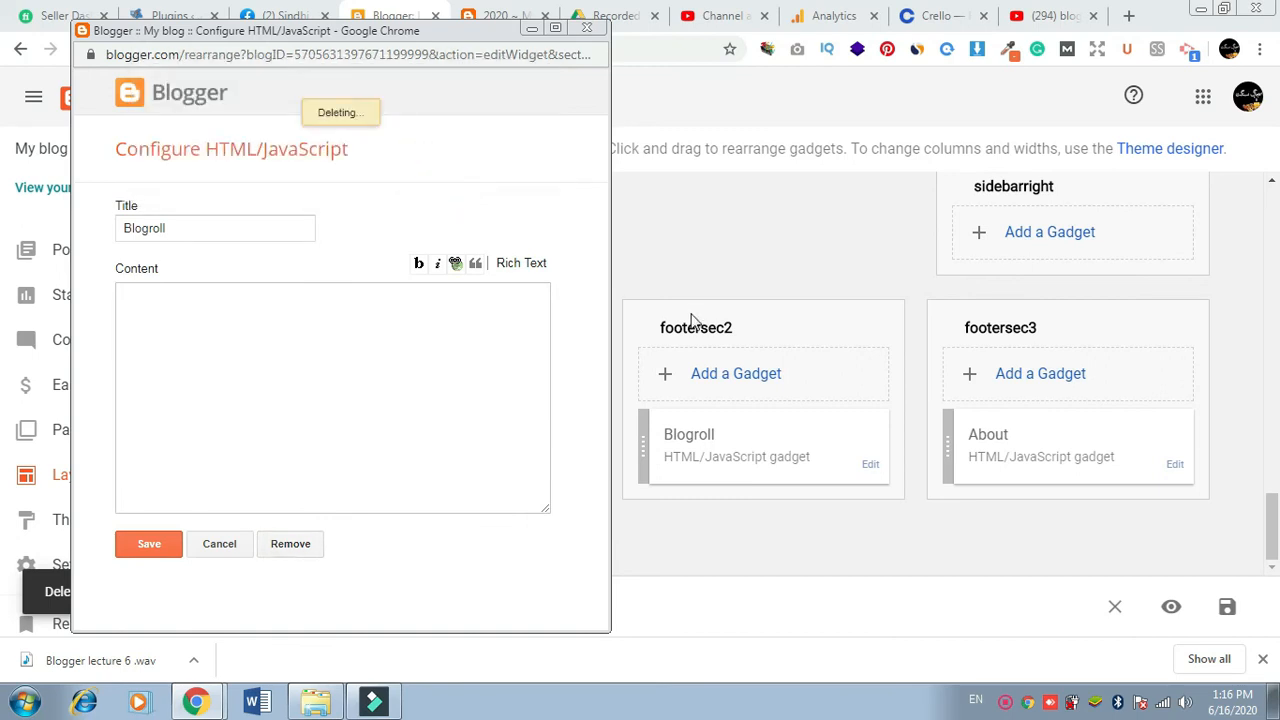
# - Remove the About HTML/JavaScript gadget from footersec3 and save the layout arrangement
pyautogui.click(1174, 470)
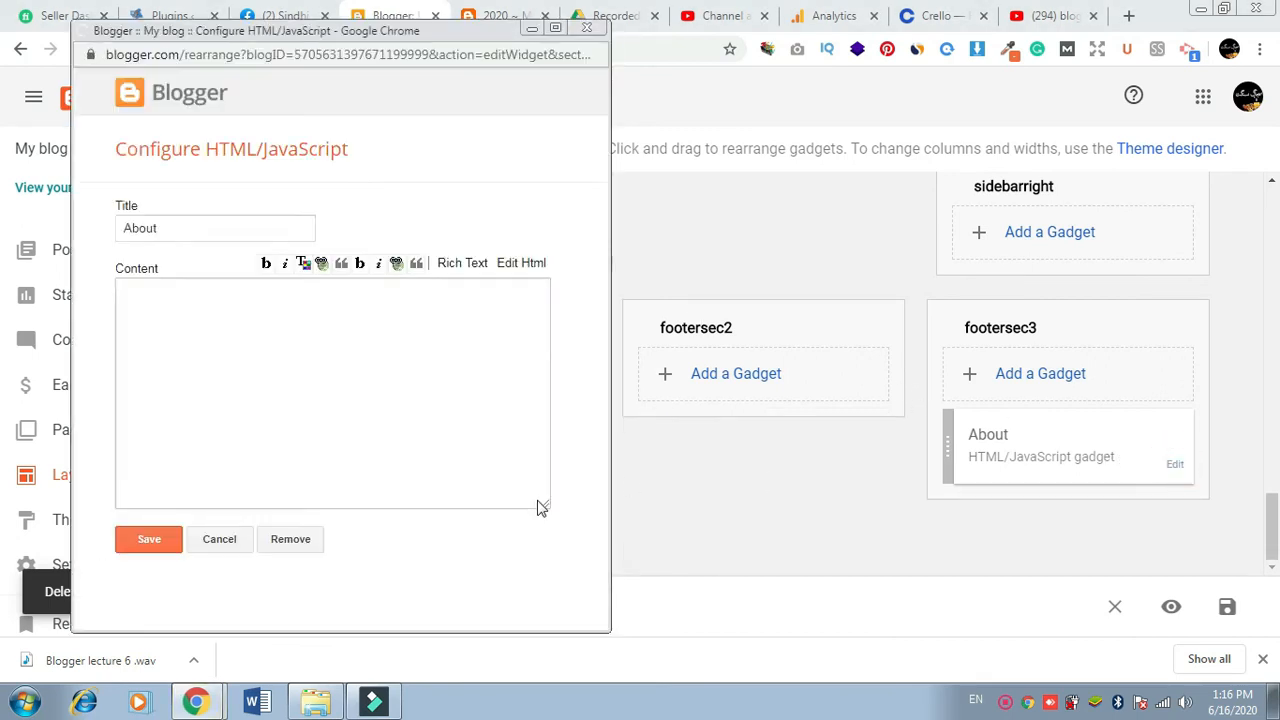
pyautogui.click(288, 547)
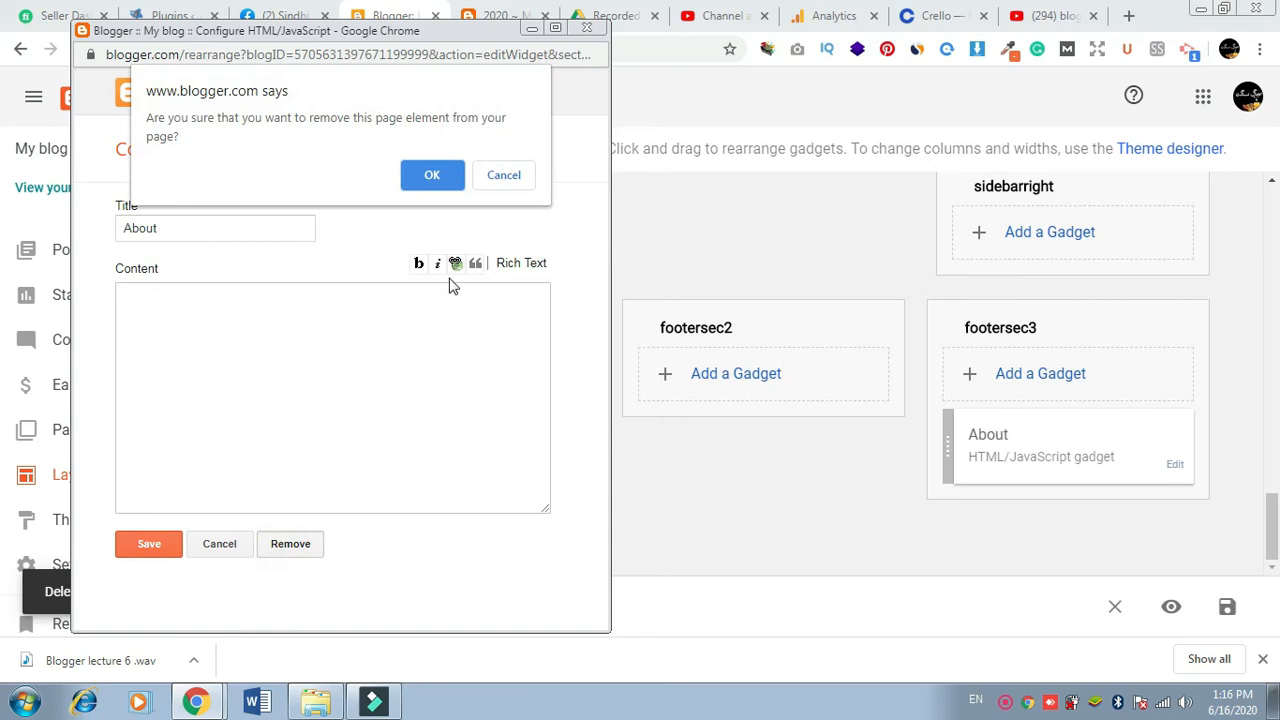
pyautogui.click(430, 176)
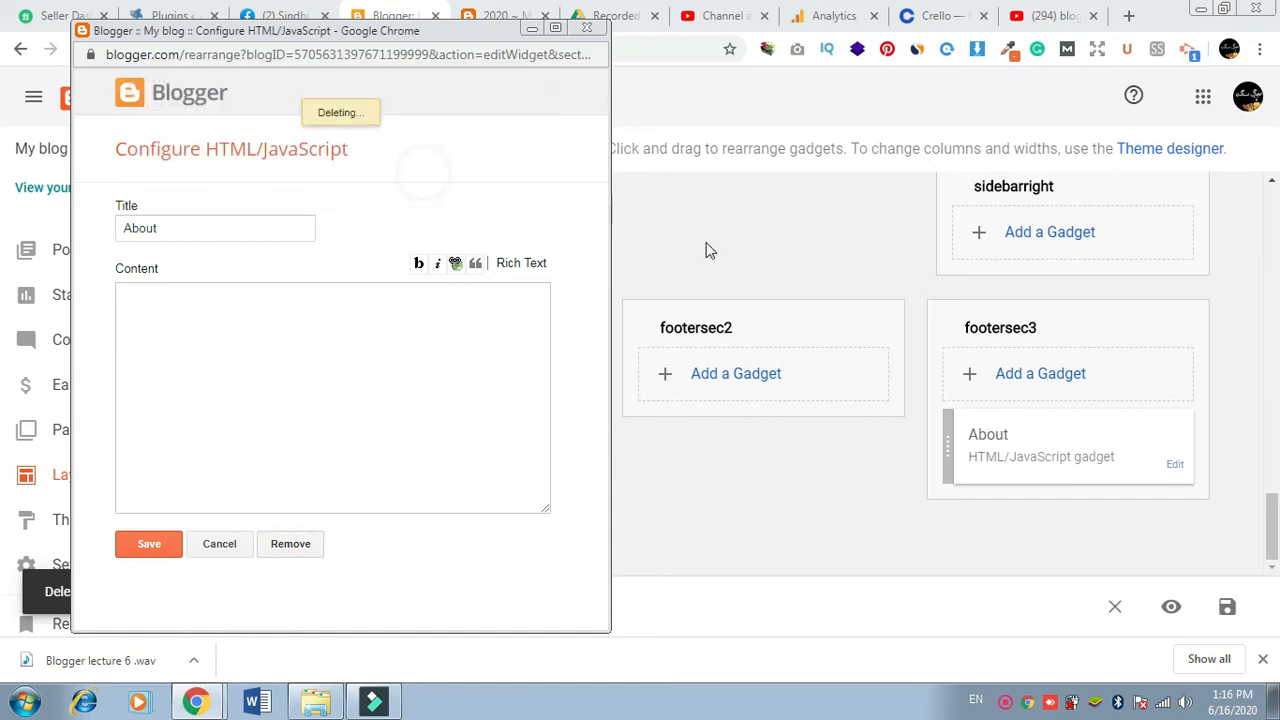
pyautogui.click(1227, 611)
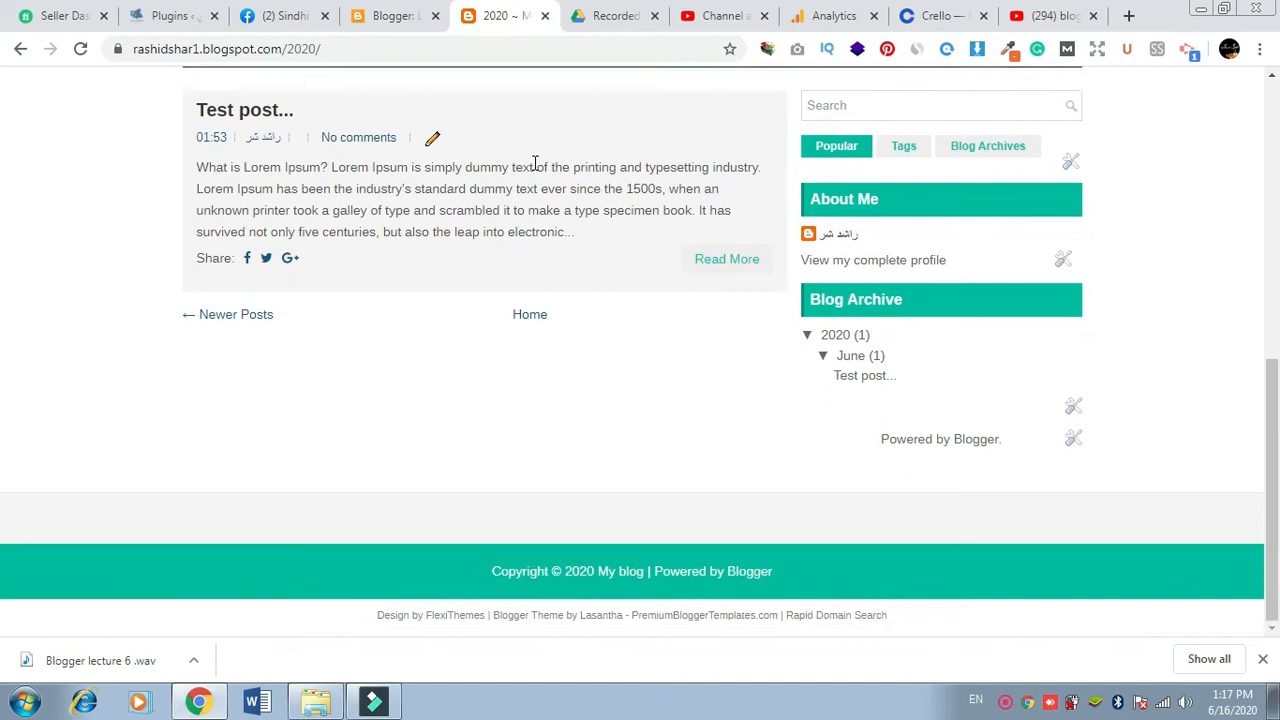
# - Return to the layout and choose Popular Posts as an additional gadget for sidebartab1
pyautogui.hotkey('ctrl', 'shift', 'Tab')
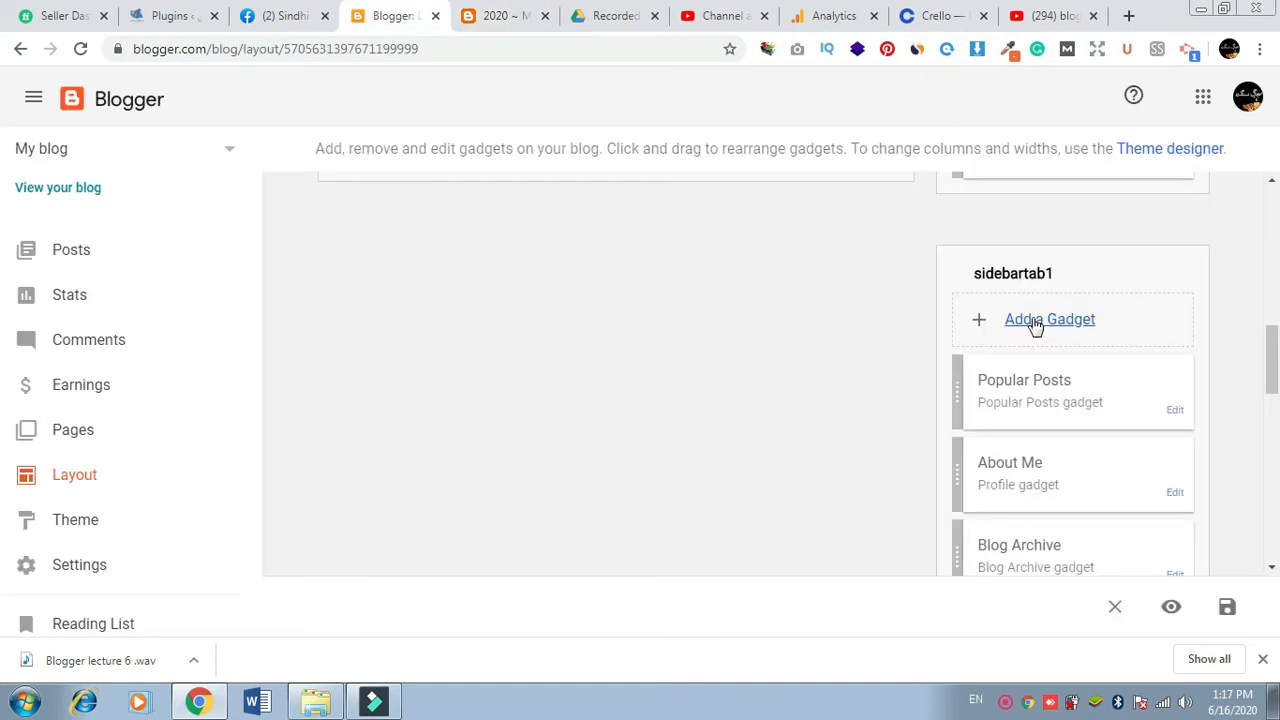
pyautogui.click(1049, 320)
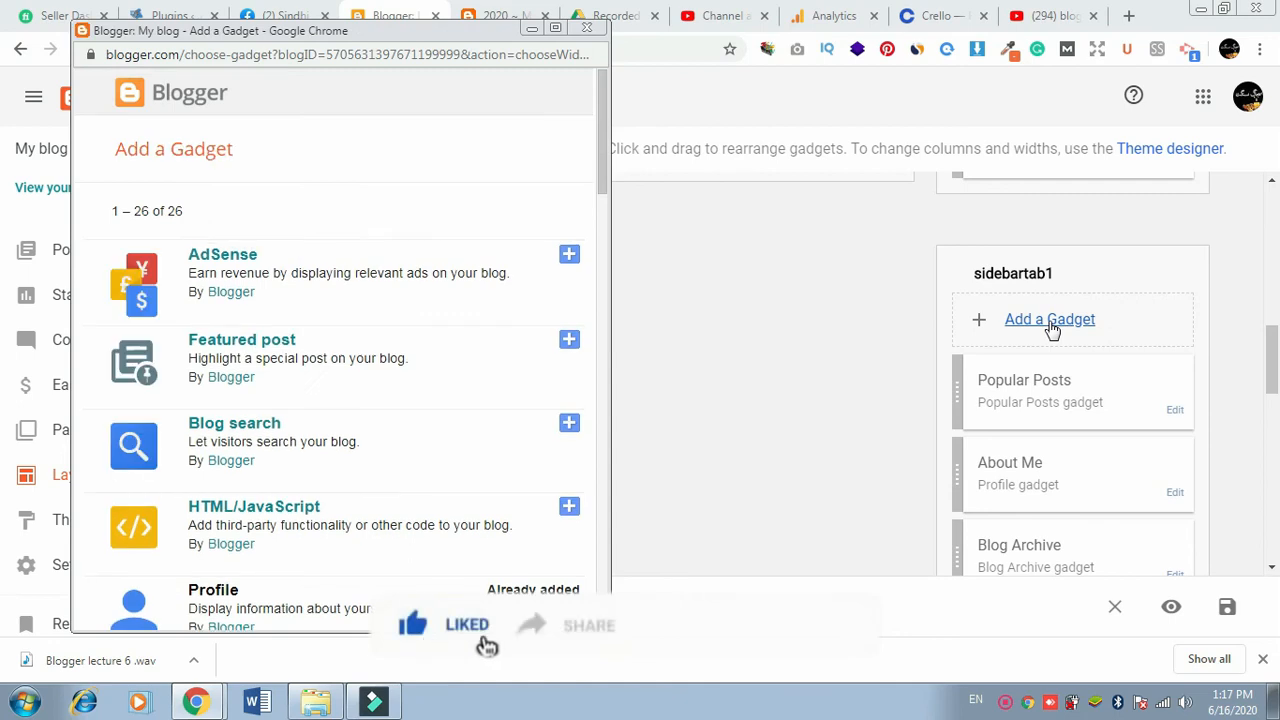
pyautogui.moveTo(604, 126); pyautogui.dragTo(601, 276)
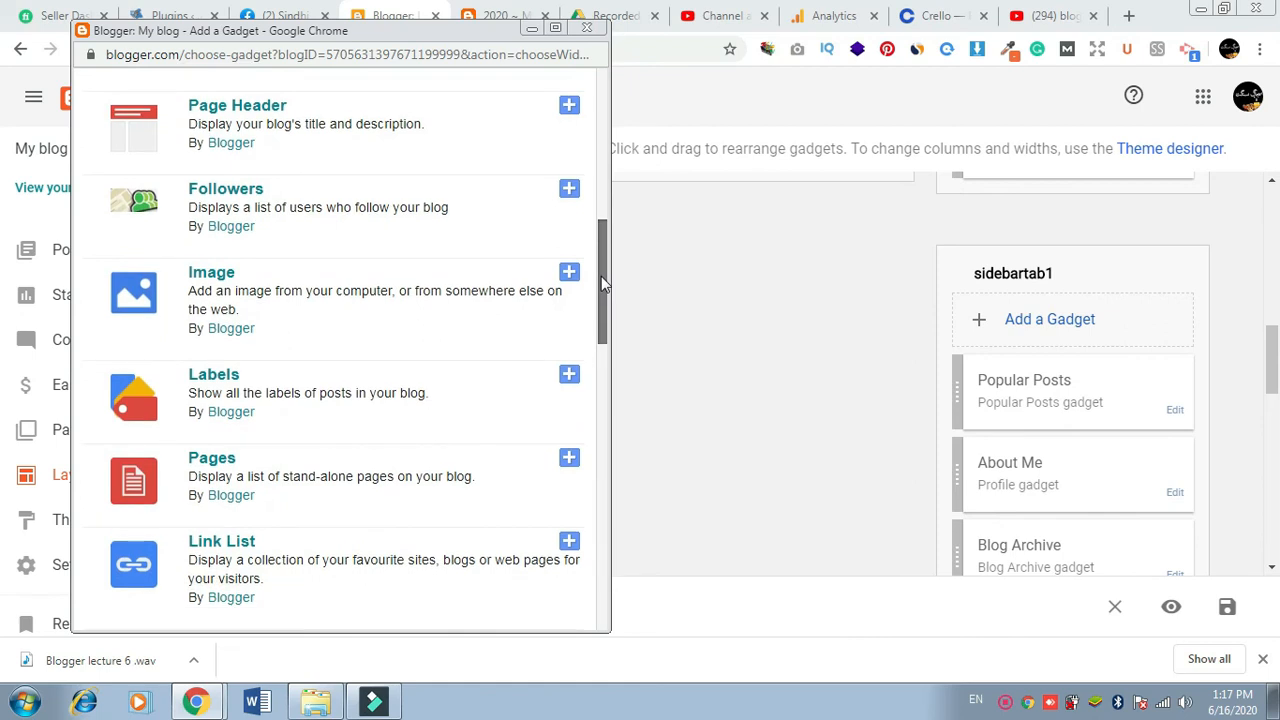
pyautogui.moveTo(601, 276); pyautogui.dragTo(598, 358)
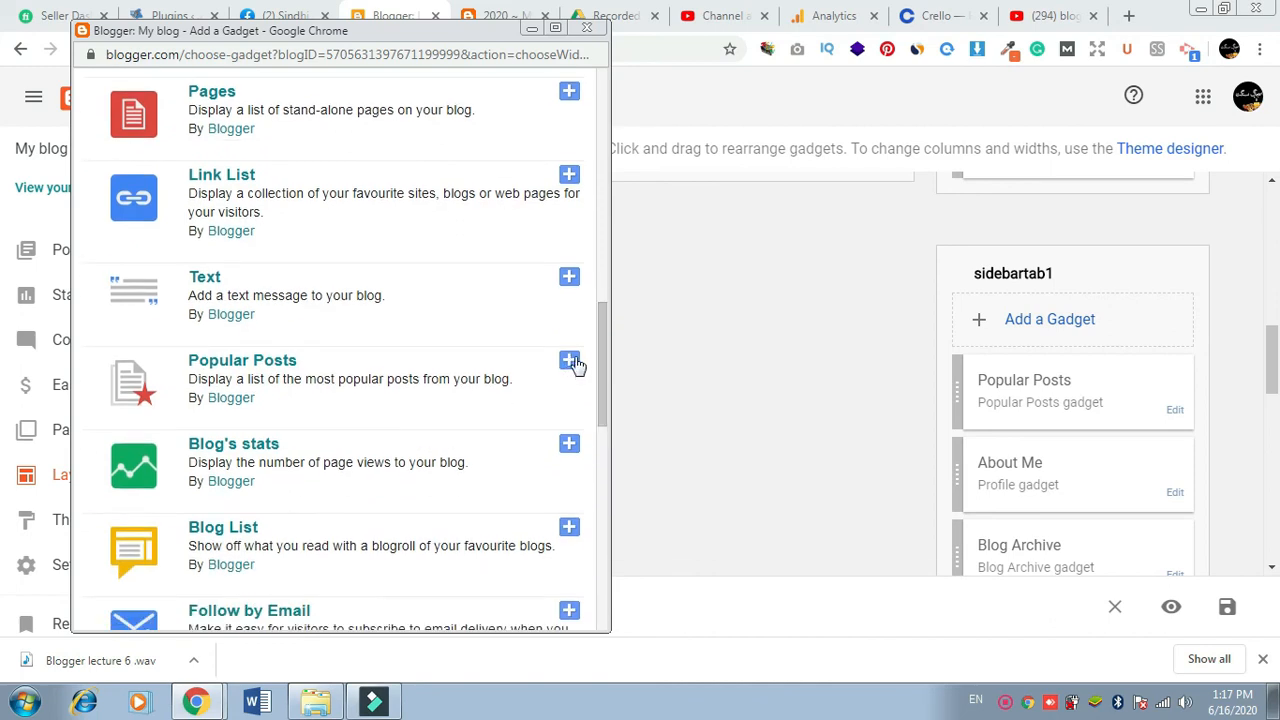
pyautogui.click(568, 361)
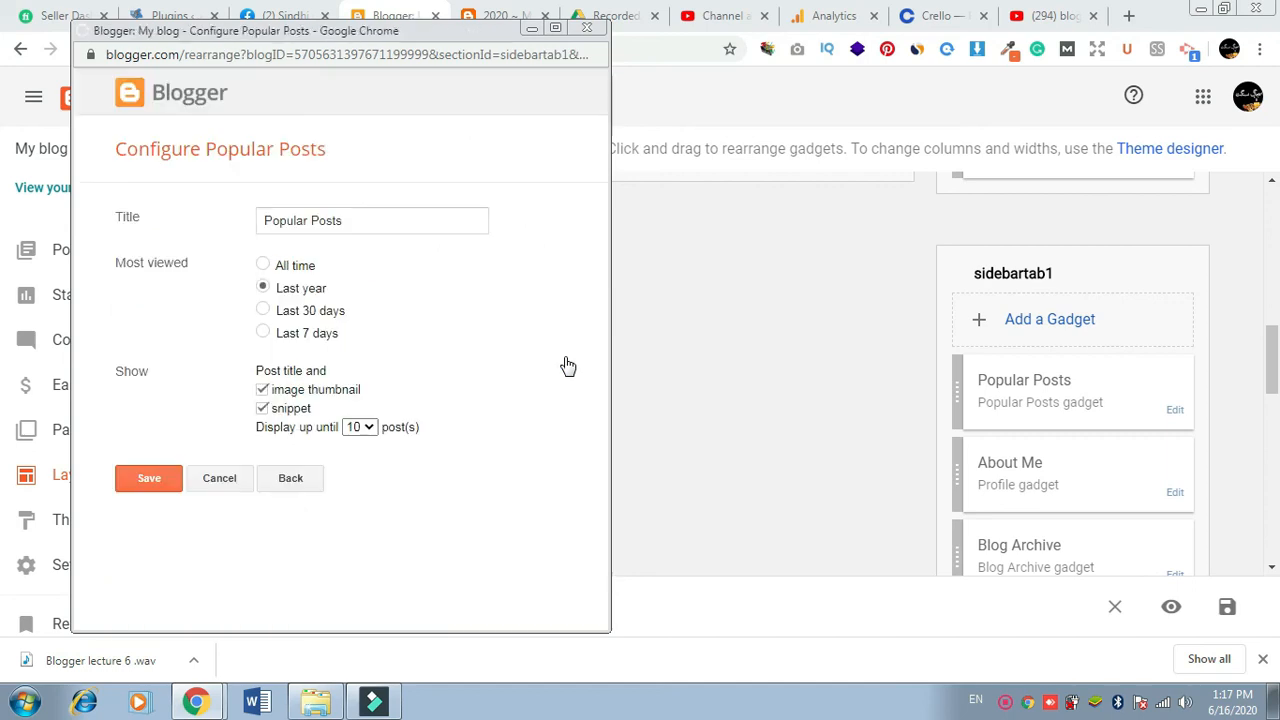
# - Set the new Popular Posts gadget to most viewed of all time with up to 4 posts, then save it and the layout
pyautogui.click(263, 265)
pyautogui.click(363, 427)
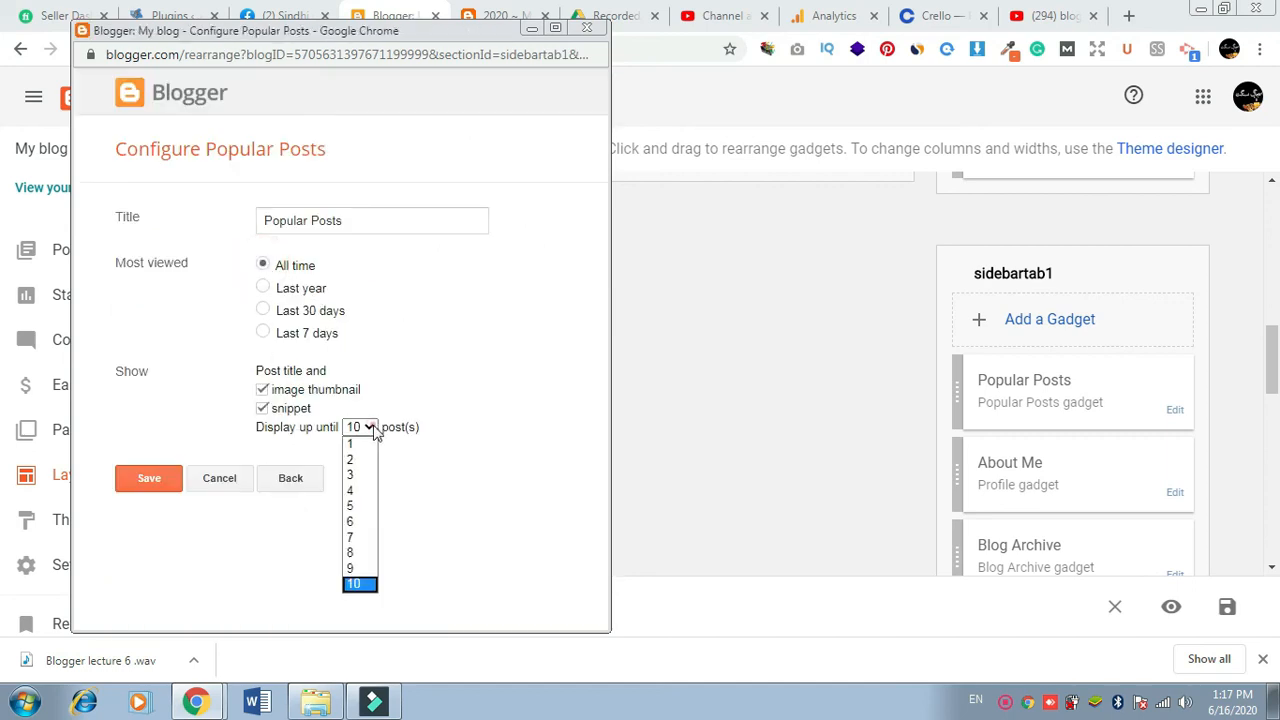
pyautogui.click(363, 492)
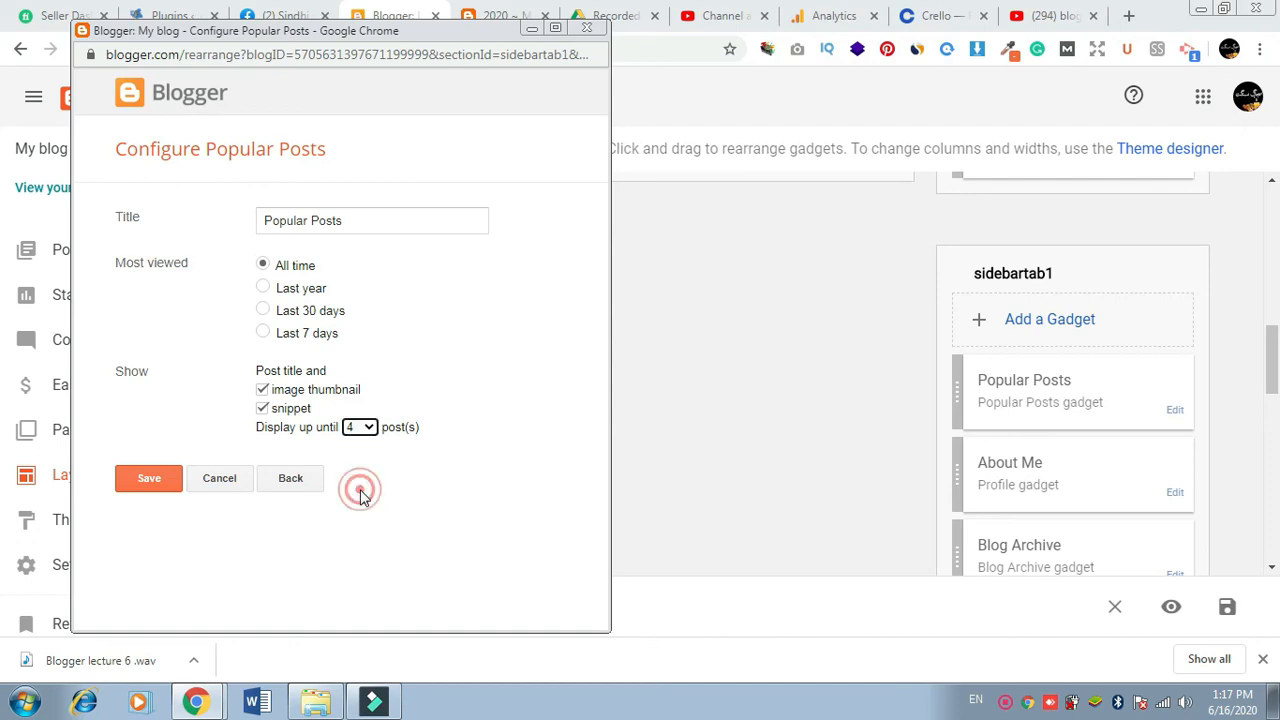
pyautogui.click(150, 479)
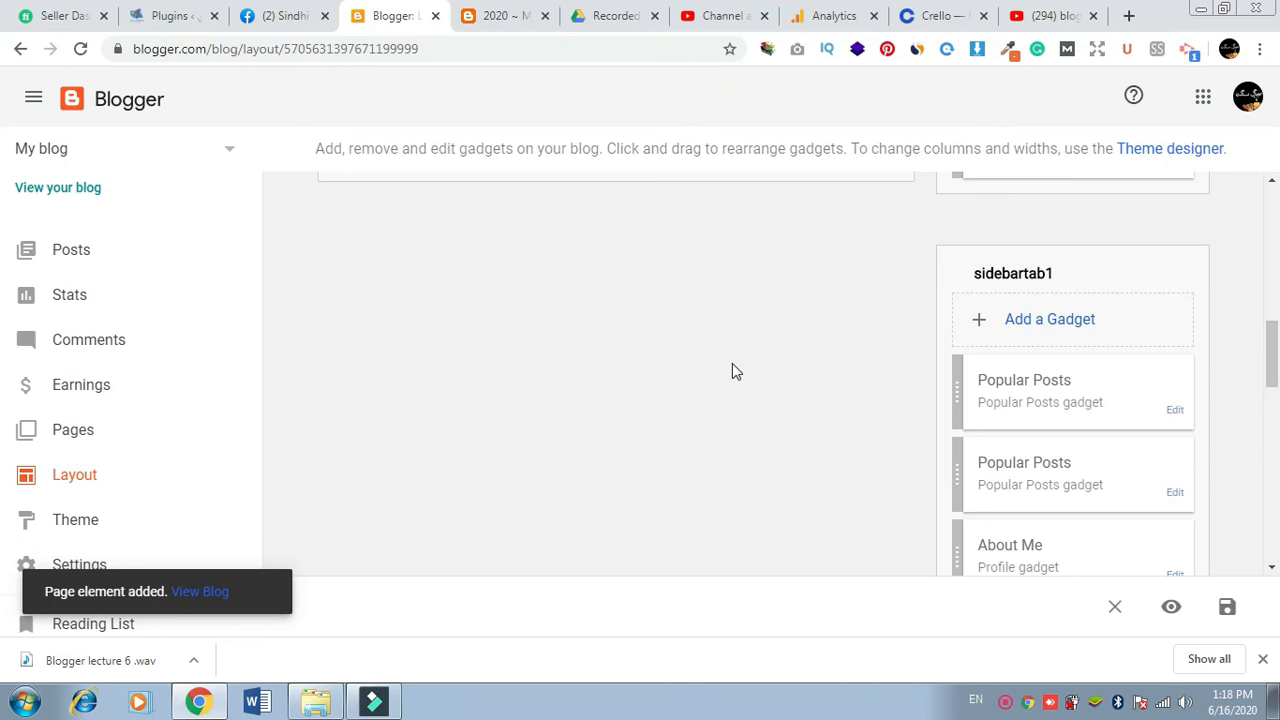
pyautogui.click(1221, 604)
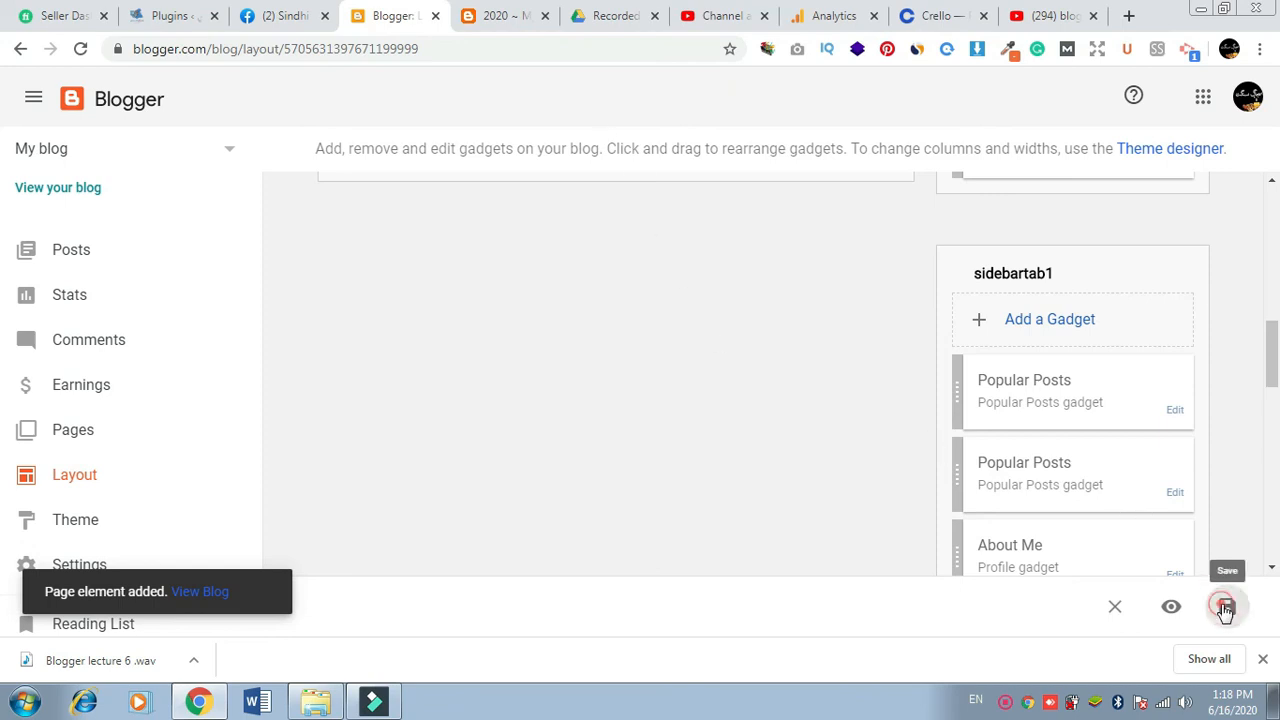
# - Reload the live blog, check its Popular tab in the sidebar and open the Test post
pyautogui.hotkey('ctrl', 'Tab')
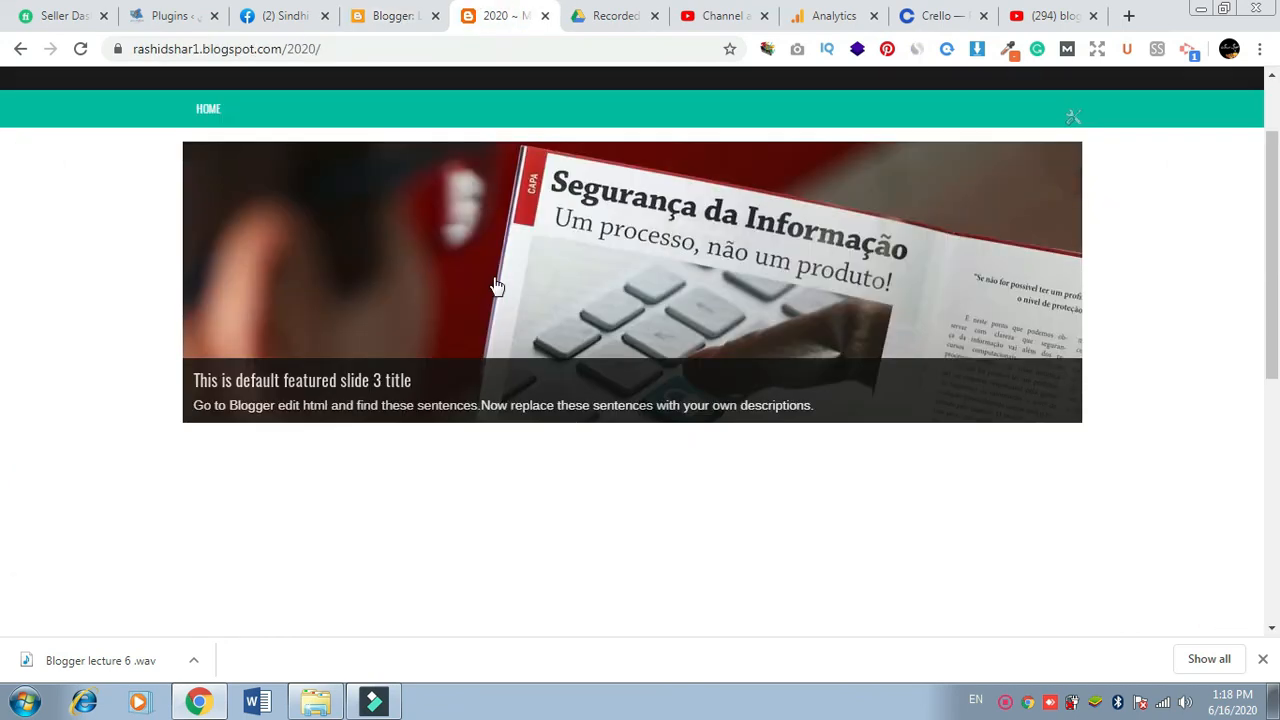
pyautogui.press('F5')
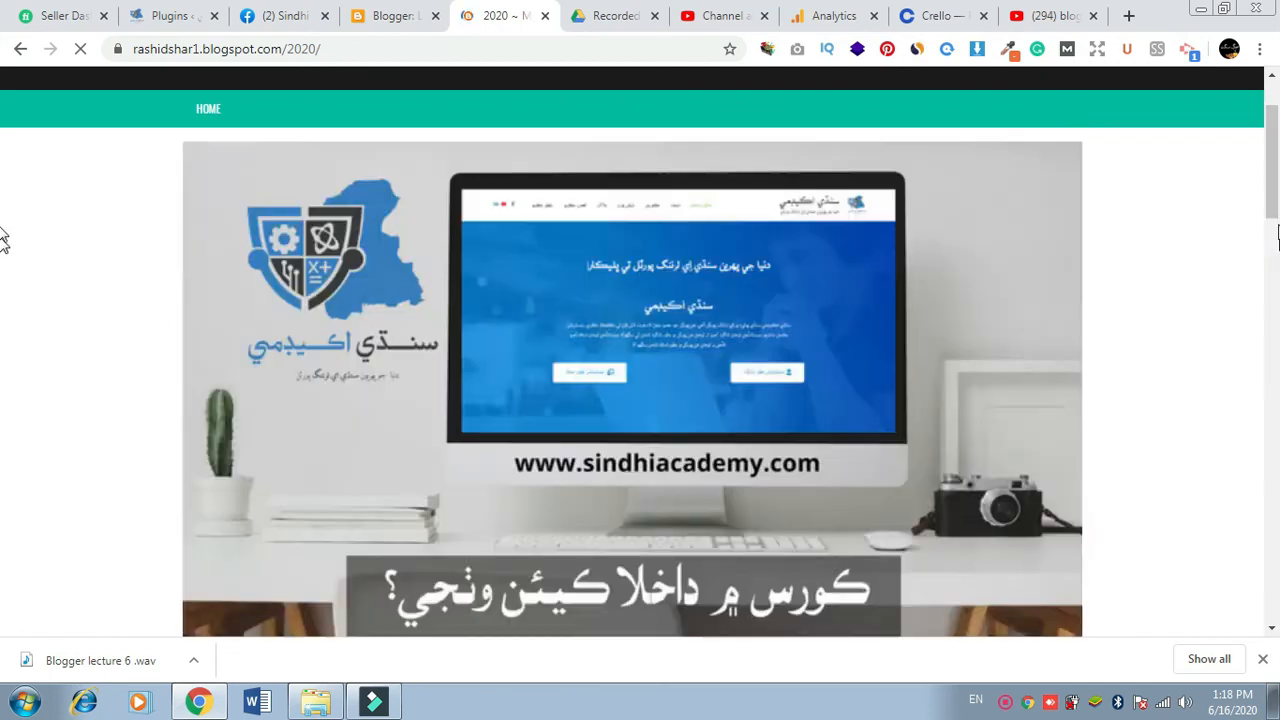
pyautogui.moveTo(1272, 231); pyautogui.dragTo(1272, 390)
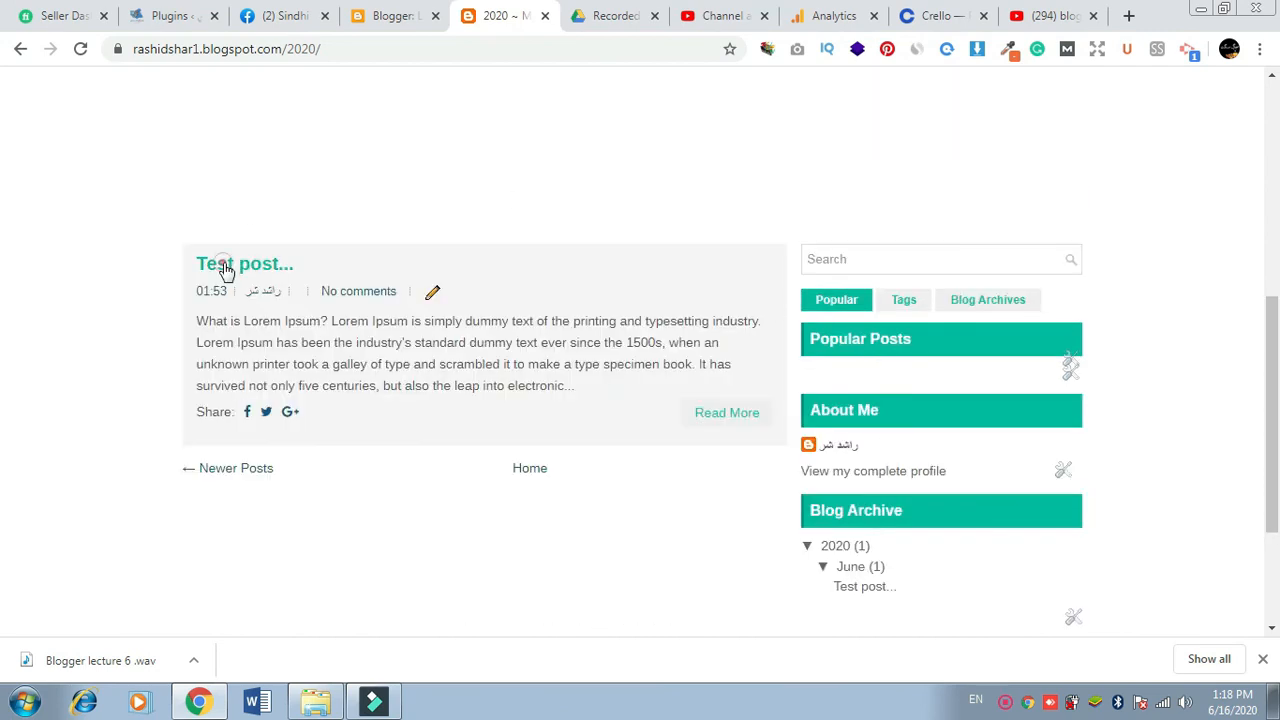
pyautogui.click(226, 270)
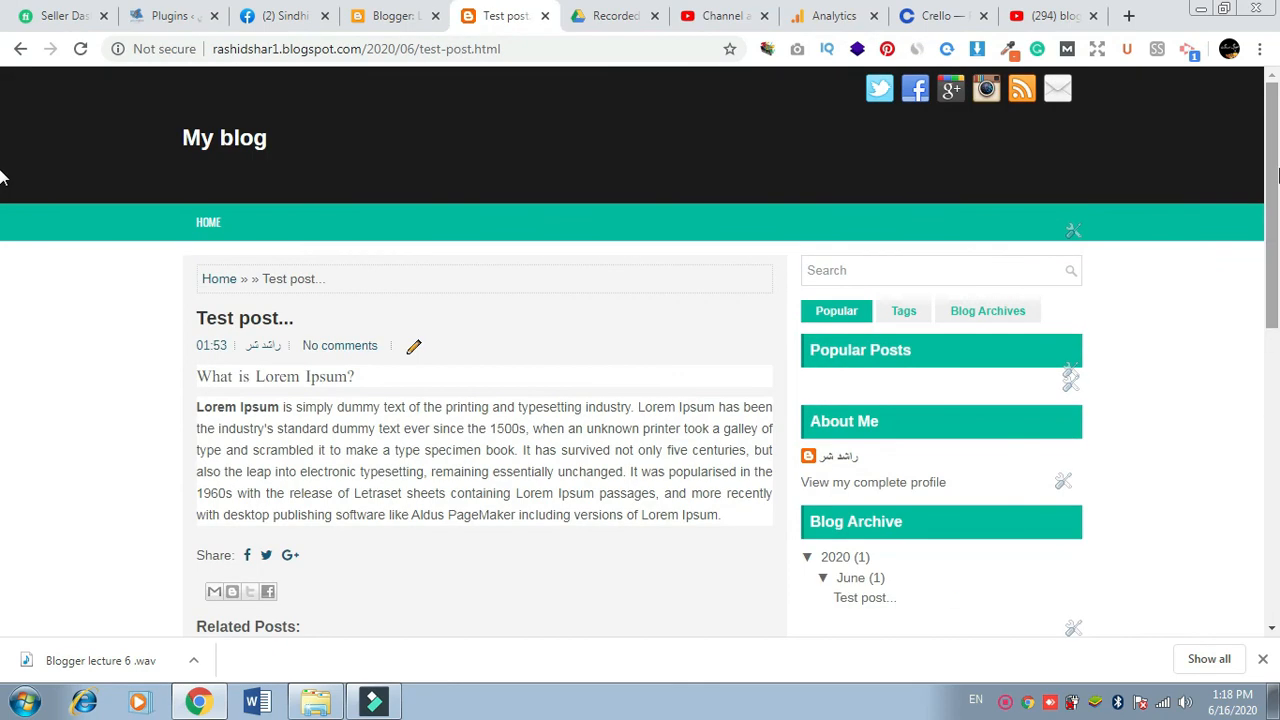
# - Go back to the blog's home page and examine the Popular Posts, About Me and Blog Archive sidebar sections
pyautogui.click(222, 140)
pyautogui.moveTo(1275, 262); pyautogui.dragTo(1278, 411)
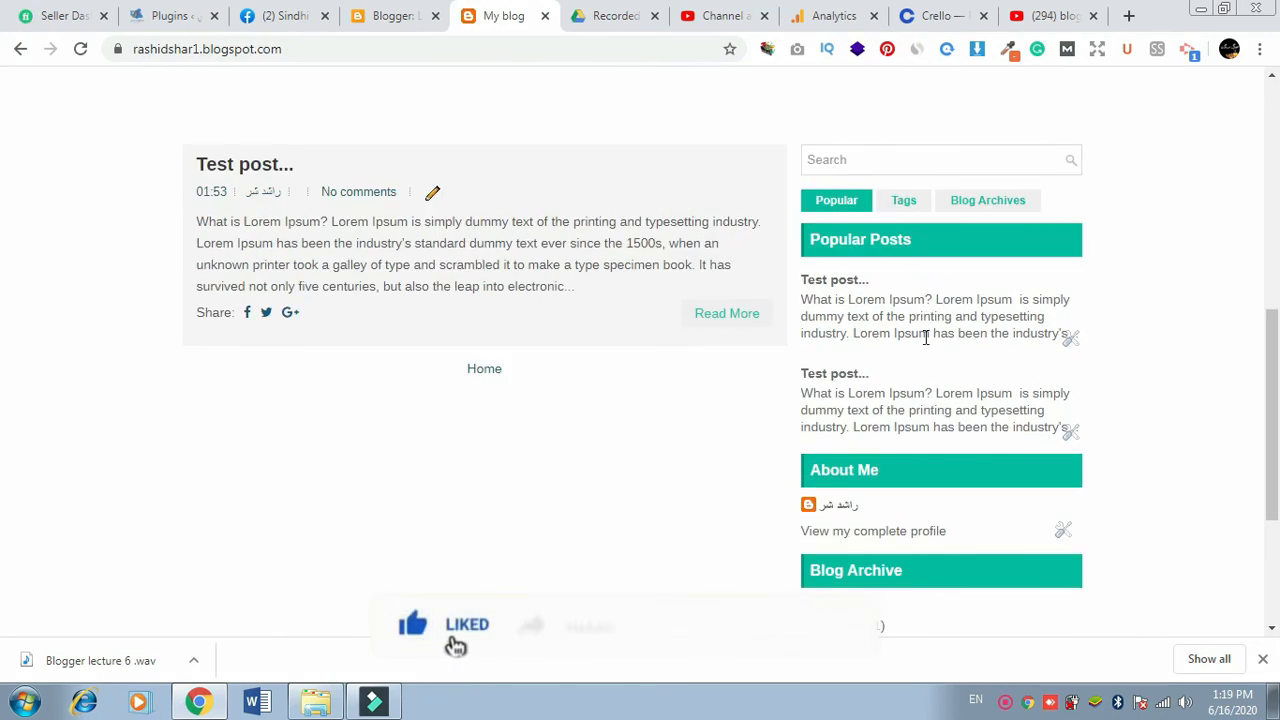
pyautogui.scroll(-2, 924, 337)
pyautogui.scroll(2, 924, 337)
pyautogui.moveTo(1278, 411); pyautogui.dragTo(1277, 185)
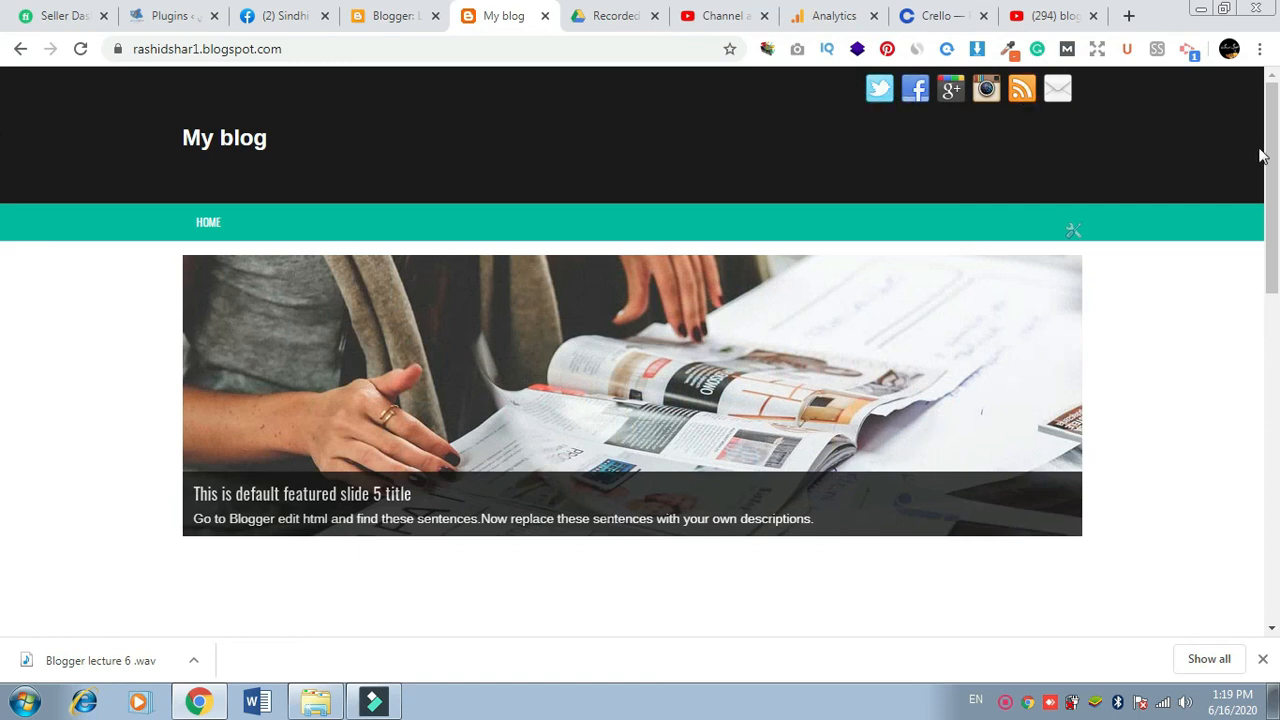
pyautogui.moveTo(1274, 155); pyautogui.dragTo(1268, 398)
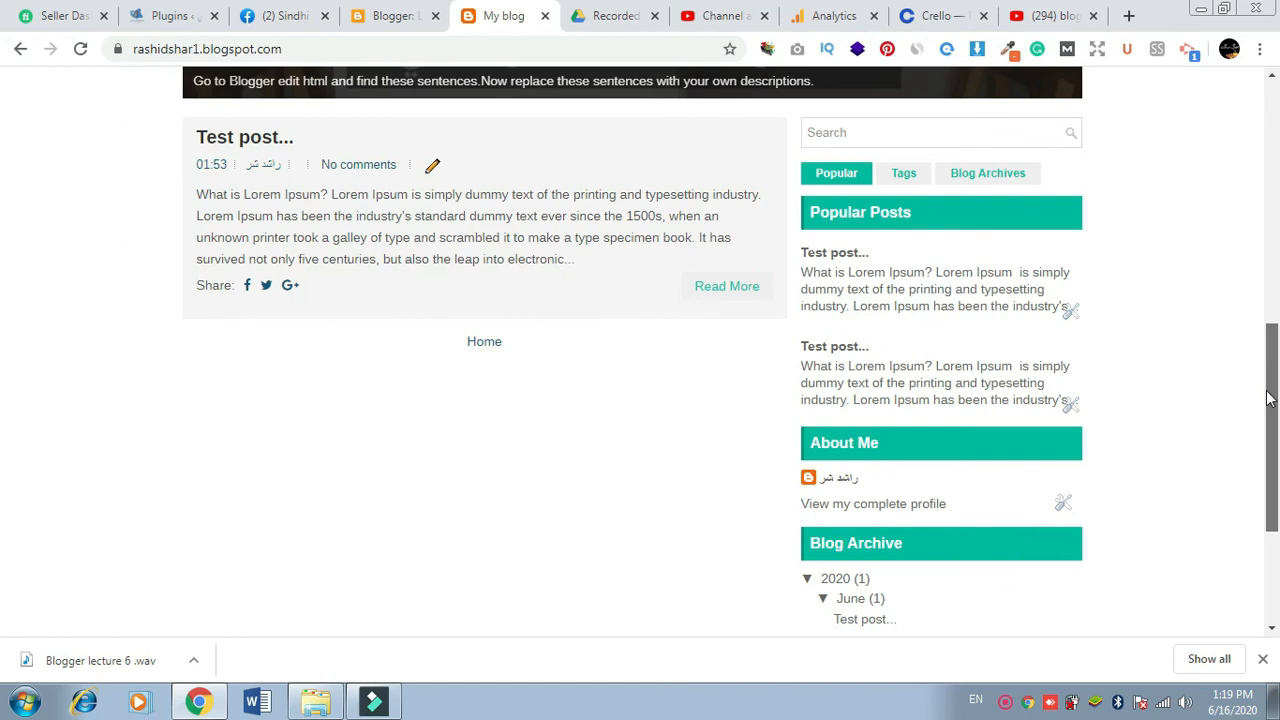